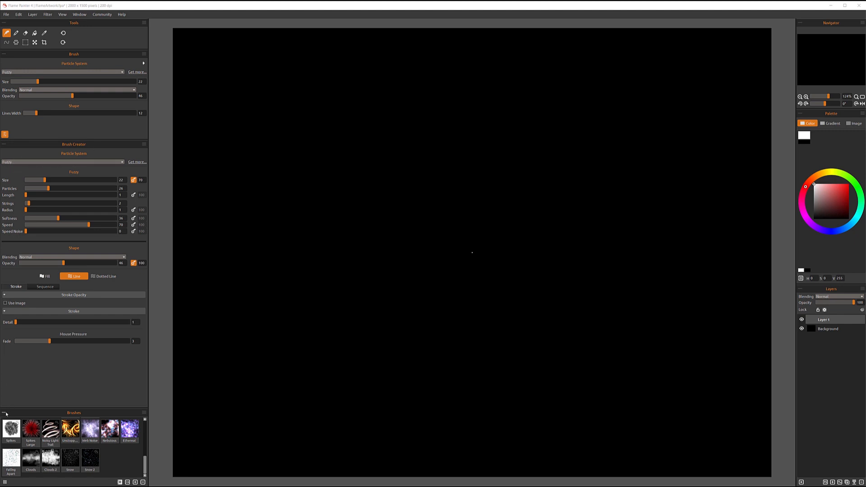
Close the Brush Creator and try narrowing the tool and brush panel column before widening it again
{"action": "left_click", "coordinate": [144, 144]}
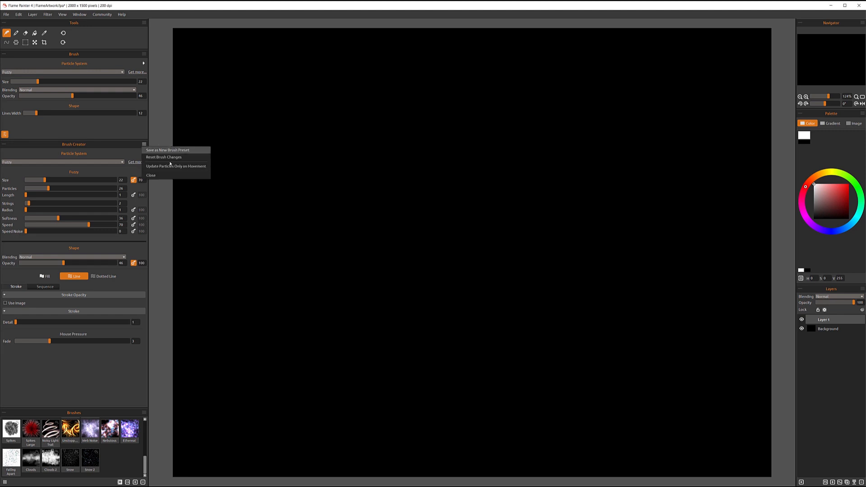
{"action": "left_click", "coordinate": [167, 176]}
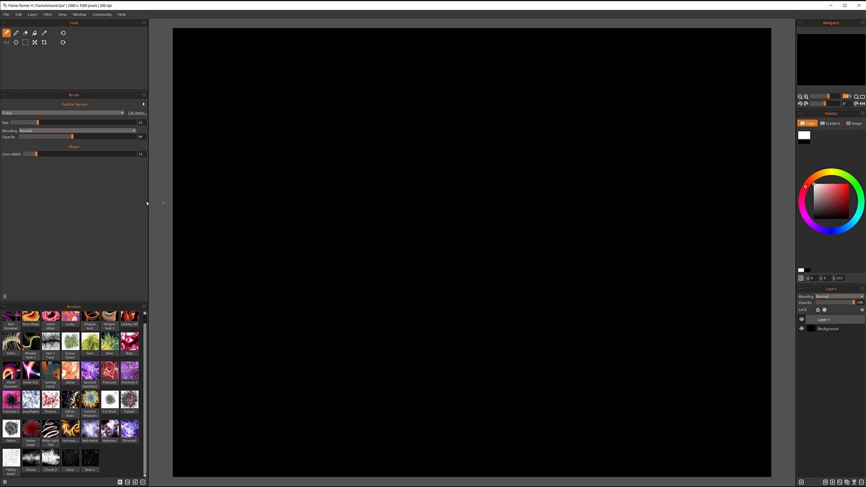
{"action": "left_click_drag", "start_coordinate": [146, 203], "coordinate": [69, 198]}
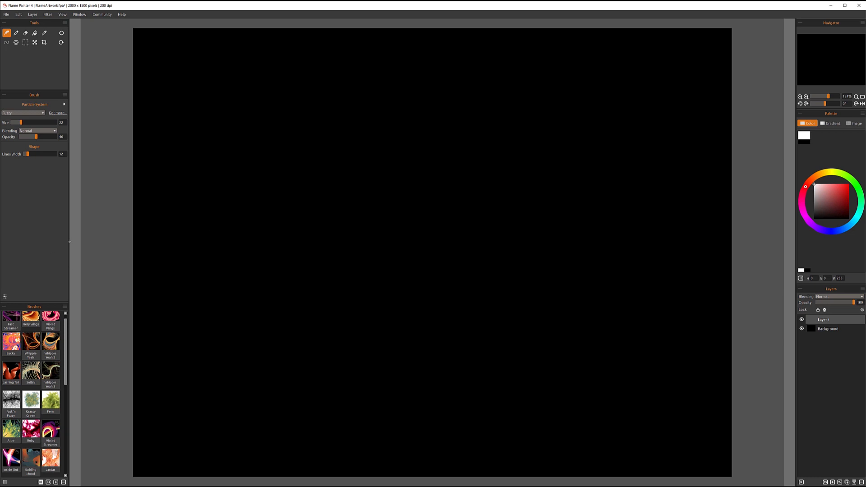
{"action": "left_click_drag", "start_coordinate": [68, 243], "coordinate": [147, 238]}
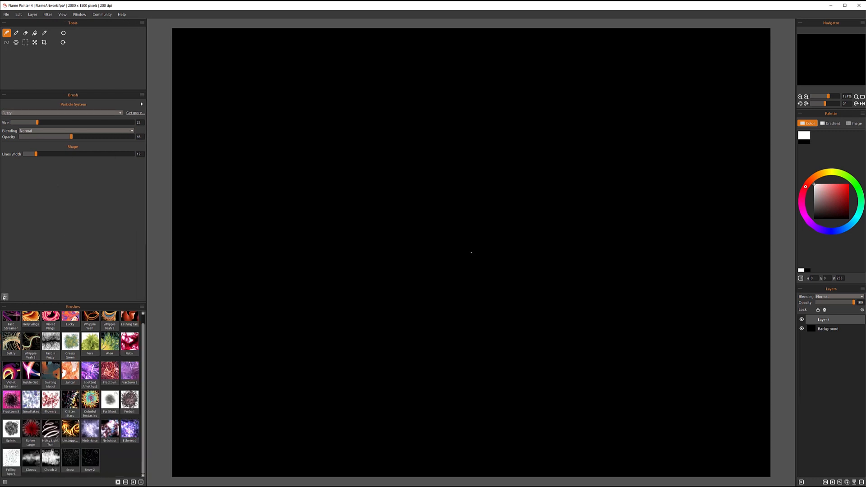
Reopen the Brush Creator and adjust its height until all Fuzzy and Shape settings fit
{"action": "left_click", "coordinate": [5, 297]}
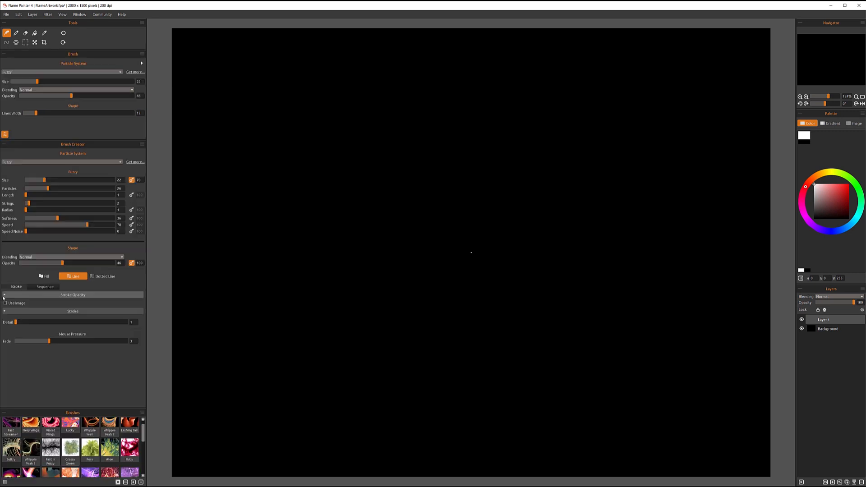
{"action": "mouse_move", "coordinate": [49, 145]}
{"action": "left_mouse_down"}
{"action": "mouse_move", "coordinate": [99, 144]}
{"action": "mouse_move", "coordinate": [255, 192]}
{"action": "mouse_move", "coordinate": [406, 130]}
{"action": "mouse_move", "coordinate": [342, 181]}
{"action": "mouse_move", "coordinate": [430, 173]}
{"action": "mouse_move", "coordinate": [78, 299]}
{"action": "left_mouse_up"}
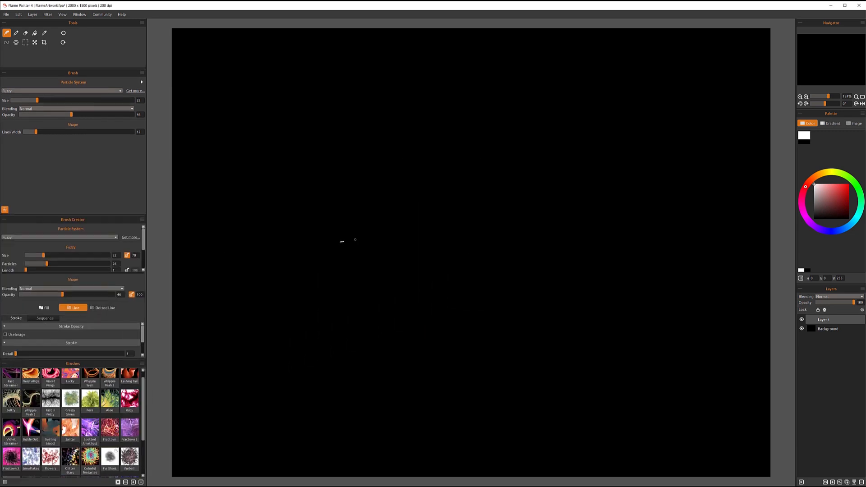
{"action": "left_click_drag", "start_coordinate": [126, 215], "coordinate": [128, 155]}
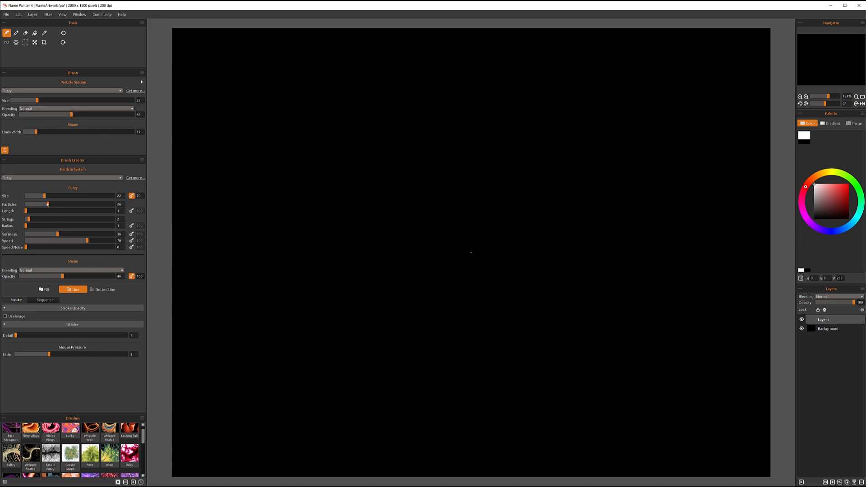
Reduce the Fuzzy brush's Particles and Strings to 1 and its Softness and Speed to 0, and set opacity to 82
{"action": "mouse_move", "coordinate": [48, 204]}
{"action": "left_mouse_down"}
{"action": "mouse_move", "coordinate": [2, 205]}
{"action": "mouse_move", "coordinate": [0, 220]}
{"action": "left_mouse_up"}
{"action": "left_click_drag", "start_coordinate": [56, 234], "coordinate": [2, 235]}
{"action": "left_click_drag", "start_coordinate": [87, 241], "coordinate": [2, 241]}
{"action": "left_click_drag", "start_coordinate": [62, 277], "coordinate": [2, 276]}
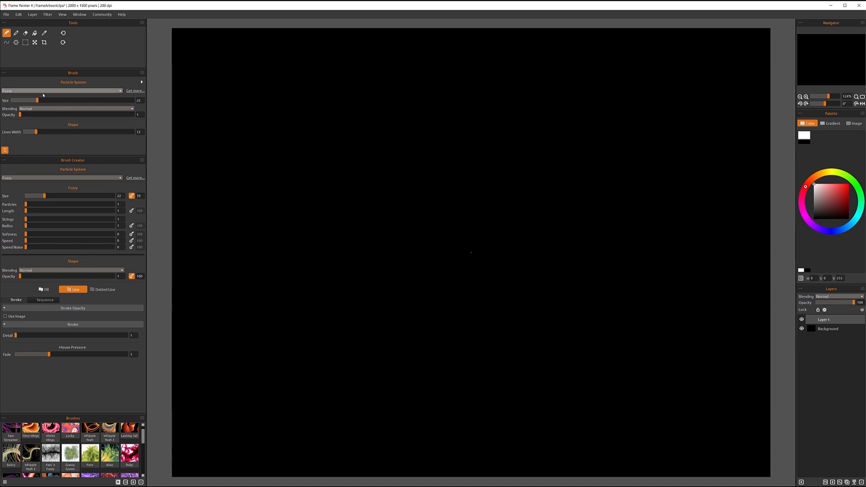
{"action": "left_click_drag", "start_coordinate": [21, 115], "coordinate": [113, 118]}
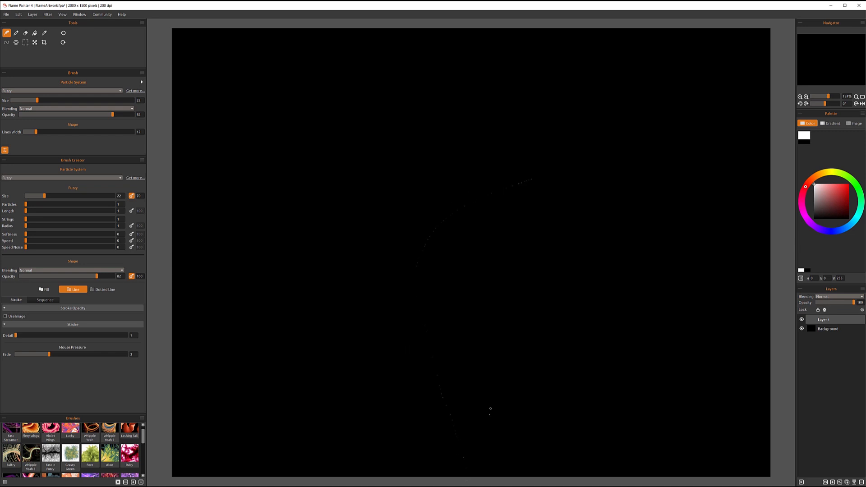
Replace the test stroke with a long S-shaped stroke on a new vector layer and switch to editing its path
{"action": "key", "text": "ctrl+z"}
{"action": "left_click", "coordinate": [840, 483]}
{"action": "left_click", "coordinate": [6, 42]}
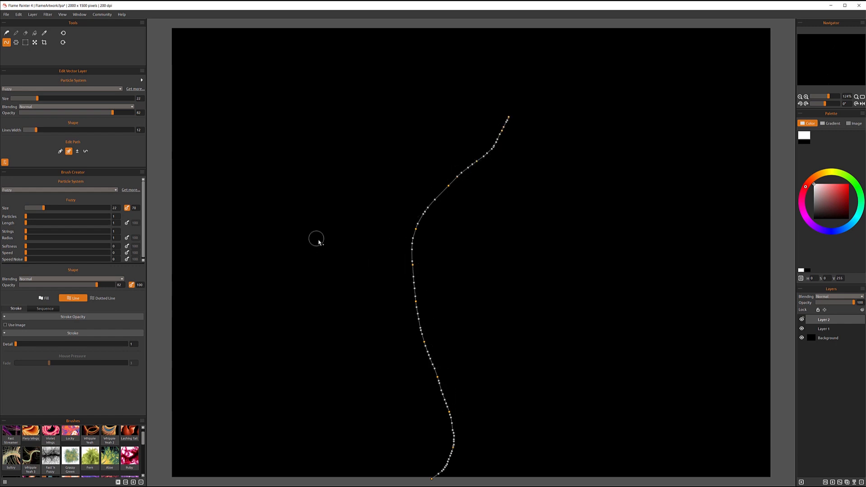
Set the vector stroke's size to 31, opacity to 89 and Lines Width to 22
{"action": "left_click_drag", "start_coordinate": [42, 210], "coordinate": [84, 209]}
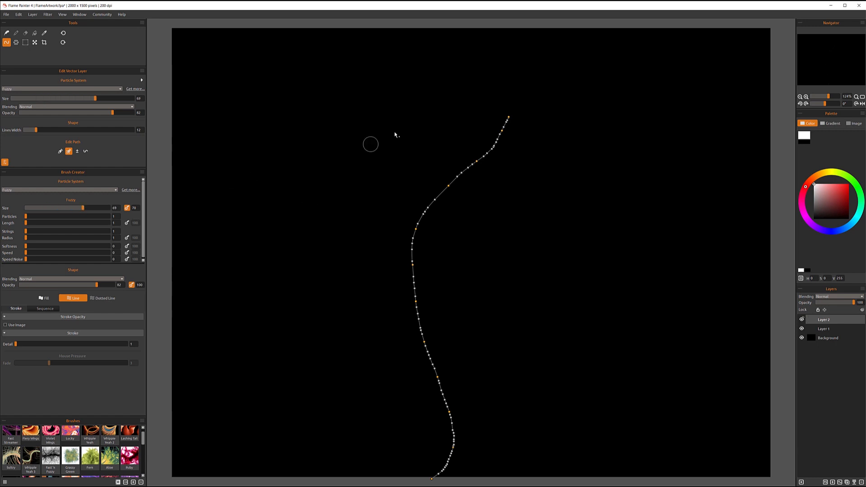
{"action": "left_click_drag", "start_coordinate": [79, 209], "coordinate": [51, 209]}
{"action": "left_click_drag", "start_coordinate": [112, 114], "coordinate": [121, 114]}
{"action": "left_click_drag", "start_coordinate": [36, 130], "coordinate": [83, 131]}
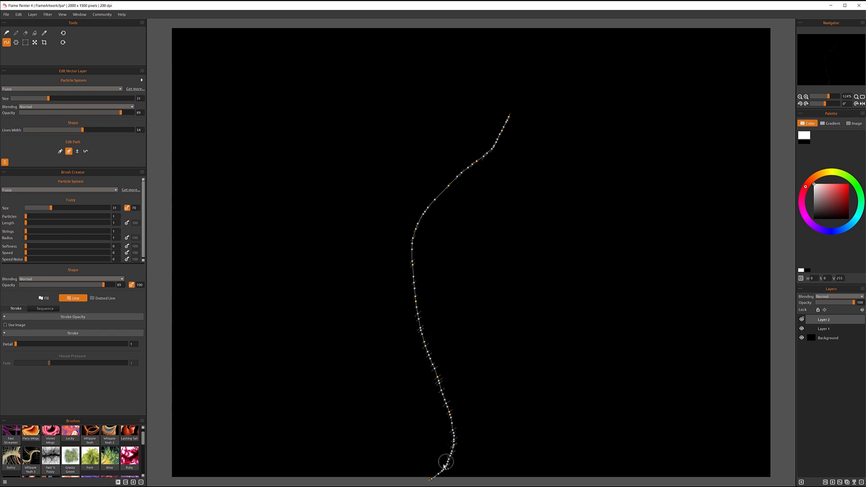
{"action": "left_click_drag", "start_coordinate": [82, 131], "coordinate": [47, 130]}
Set the stroke's Particles to 61, Length to 16, Strings to 2 and Radius to 11
{"action": "left_click_drag", "start_coordinate": [27, 218], "coordinate": [78, 221]}
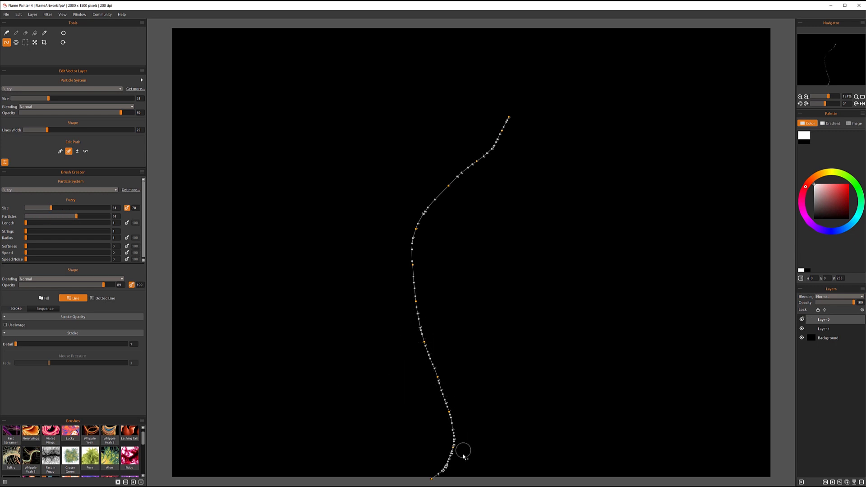
{"action": "mouse_move", "coordinate": [26, 223]}
{"action": "left_mouse_down"}
{"action": "mouse_move", "coordinate": [58, 224]}
{"action": "mouse_move", "coordinate": [41, 225]}
{"action": "left_mouse_up"}
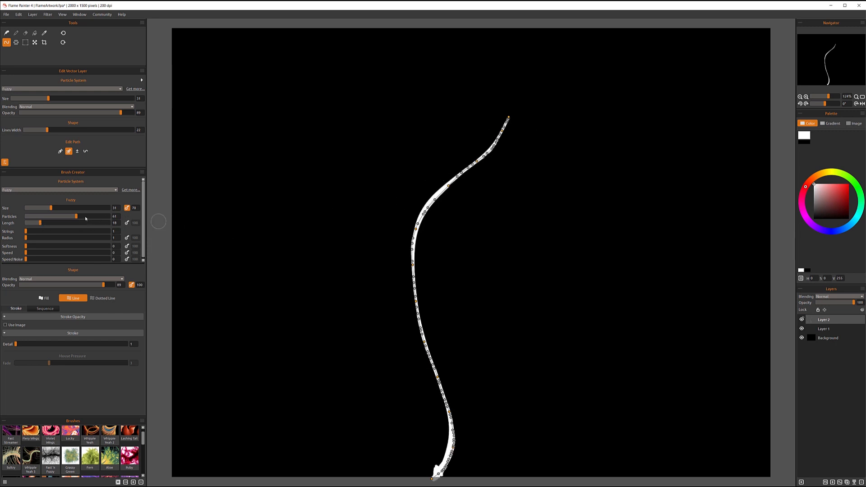
{"action": "left_click_drag", "start_coordinate": [77, 218], "coordinate": [39, 224]}
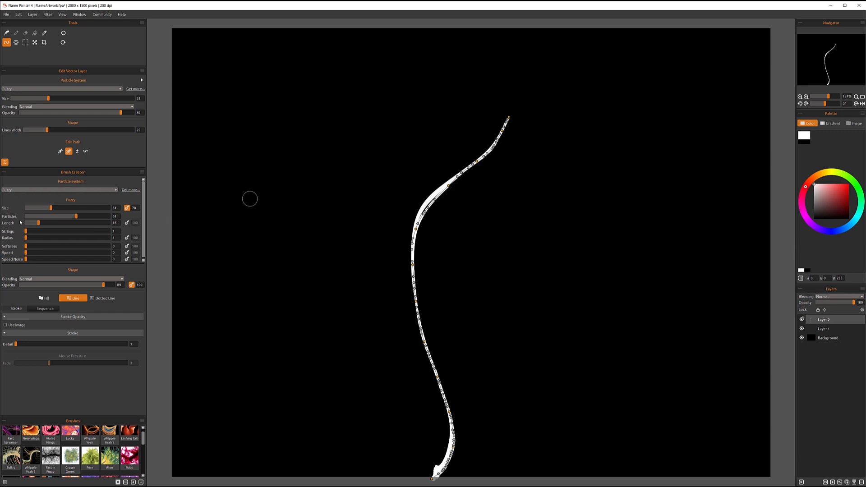
{"action": "left_click_drag", "start_coordinate": [28, 231], "coordinate": [89, 234]}
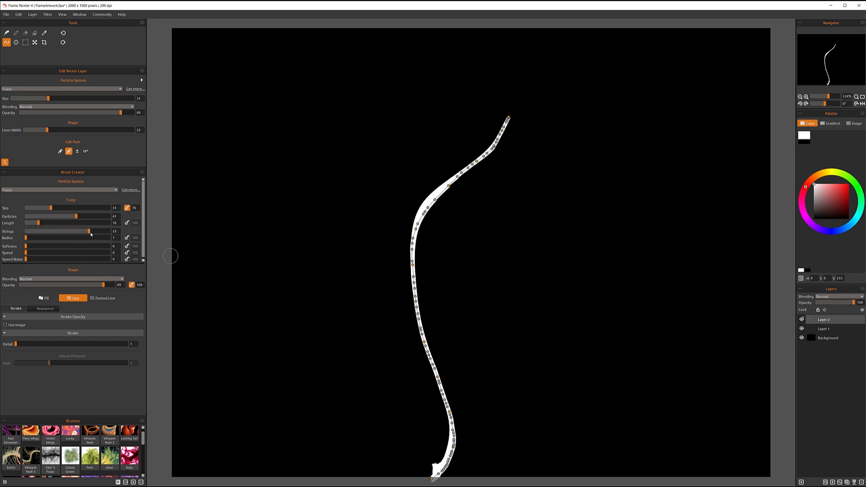
{"action": "left_click_drag", "start_coordinate": [37, 235], "coordinate": [30, 234]}
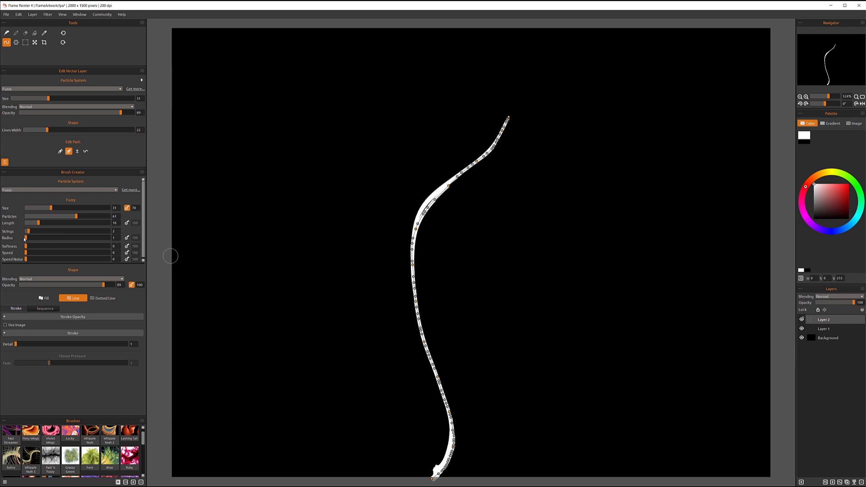
{"action": "left_click_drag", "start_coordinate": [30, 240], "coordinate": [35, 240]}
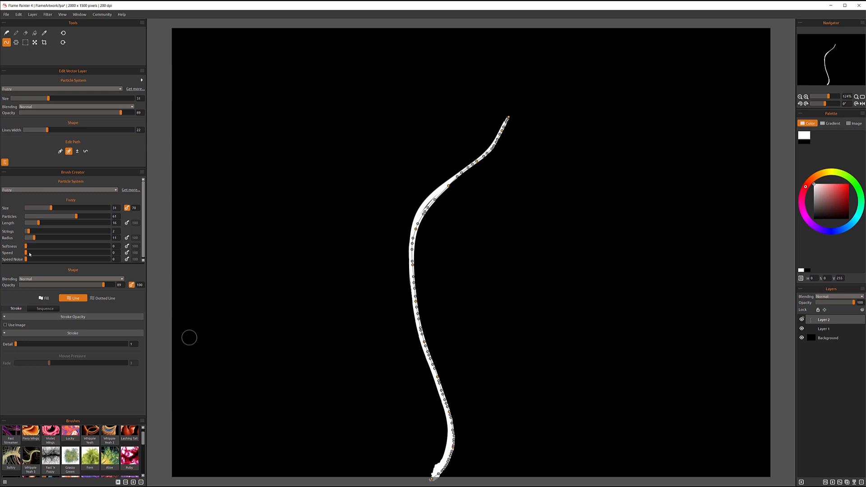
Try several Speed and Speed Noise amounts on the stroke, settling on Speed 16 and Speed Noise 0
{"action": "mouse_move", "coordinate": [25, 253]}
{"action": "left_mouse_down"}
{"action": "mouse_move", "coordinate": [49, 253]}
{"action": "mouse_move", "coordinate": [37, 259]}
{"action": "left_mouse_up"}
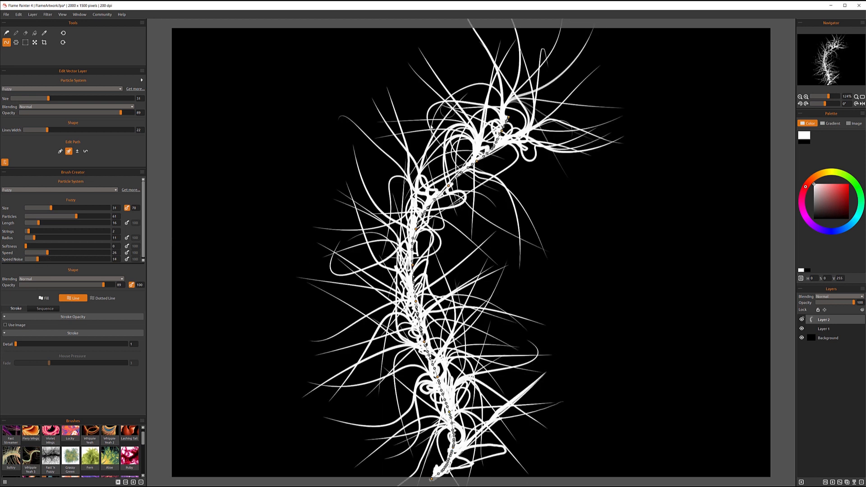
{"action": "left_click_drag", "start_coordinate": [47, 256], "coordinate": [32, 255]}
{"action": "left_click_drag", "start_coordinate": [33, 255], "coordinate": [25, 260]}
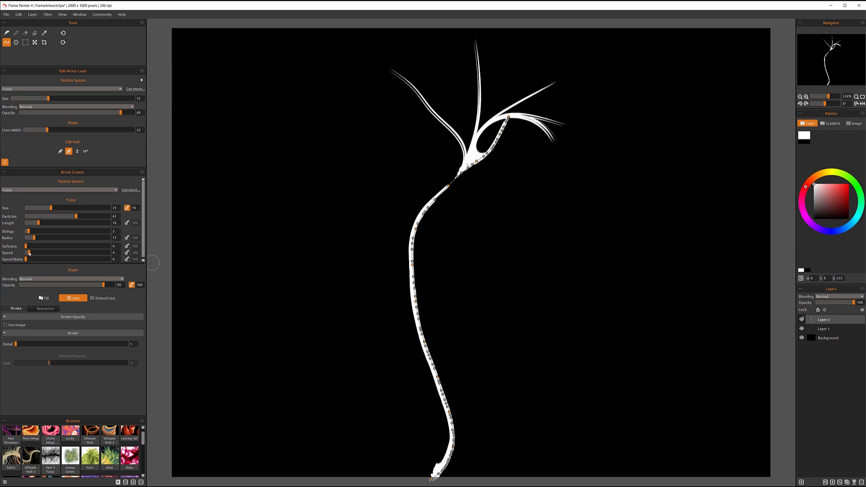
{"action": "left_click_drag", "start_coordinate": [30, 254], "coordinate": [34, 254]}
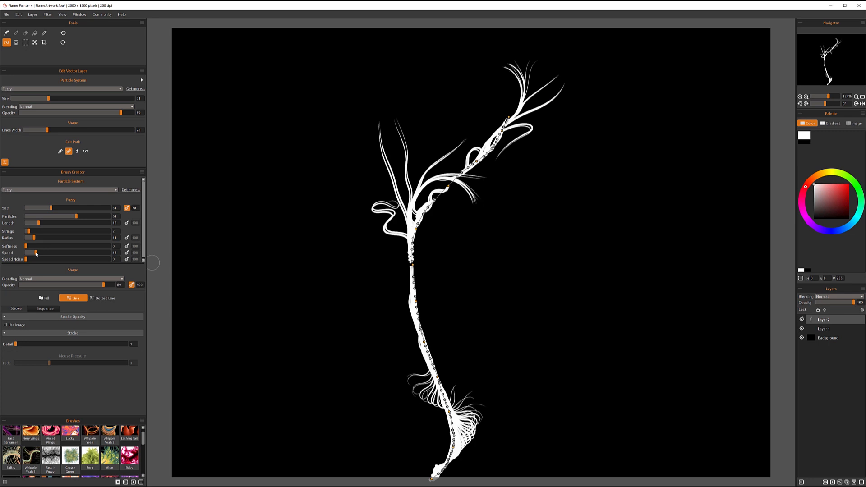
{"action": "left_click_drag", "start_coordinate": [37, 254], "coordinate": [39, 254]}
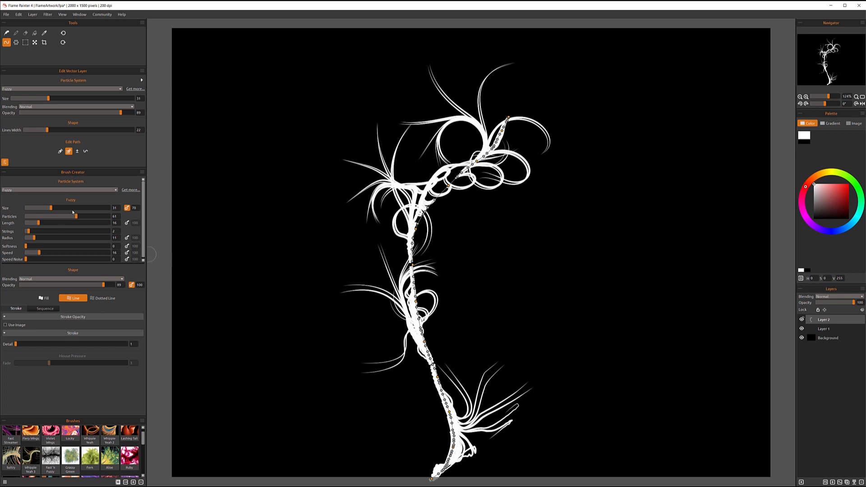
Shorten the stroke's strands to Length 6 and set the Radius to 3
{"action": "mouse_move", "coordinate": [39, 223]}
{"action": "left_mouse_down"}
{"action": "mouse_move", "coordinate": [50, 224]}
{"action": "mouse_move", "coordinate": [30, 223]}
{"action": "left_mouse_up"}
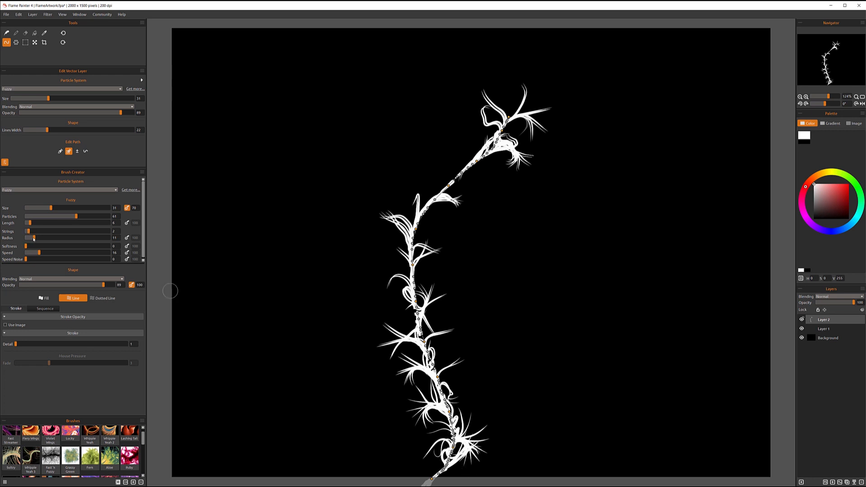
{"action": "left_click_drag", "start_coordinate": [30, 239], "coordinate": [73, 239]}
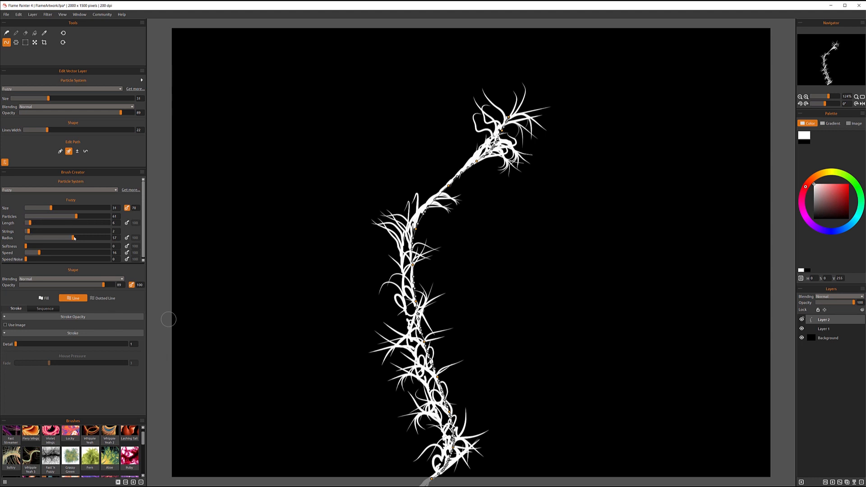
{"action": "left_click_drag", "start_coordinate": [52, 240], "coordinate": [33, 241]}
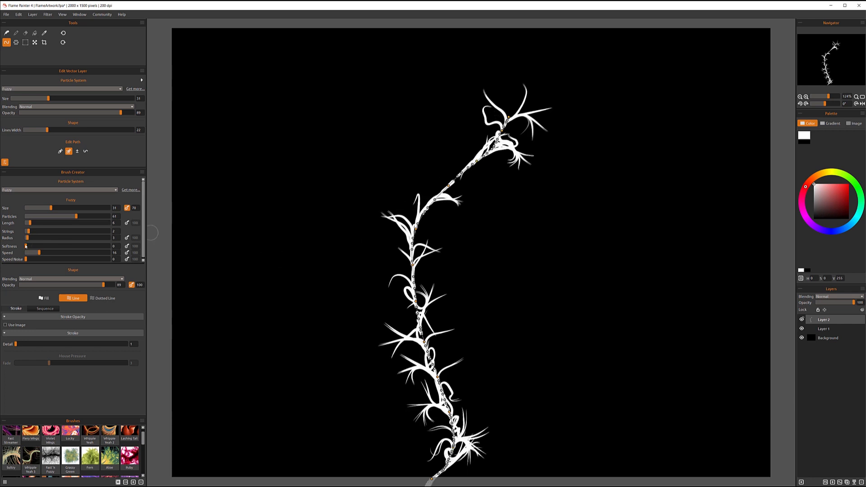
Set the stroke's Softness to 29, Speed to 27 and Speed Noise to 13
{"action": "mouse_move", "coordinate": [27, 247]}
{"action": "left_mouse_down"}
{"action": "mouse_move", "coordinate": [70, 251]}
{"action": "mouse_move", "coordinate": [56, 250]}
{"action": "left_mouse_up"}
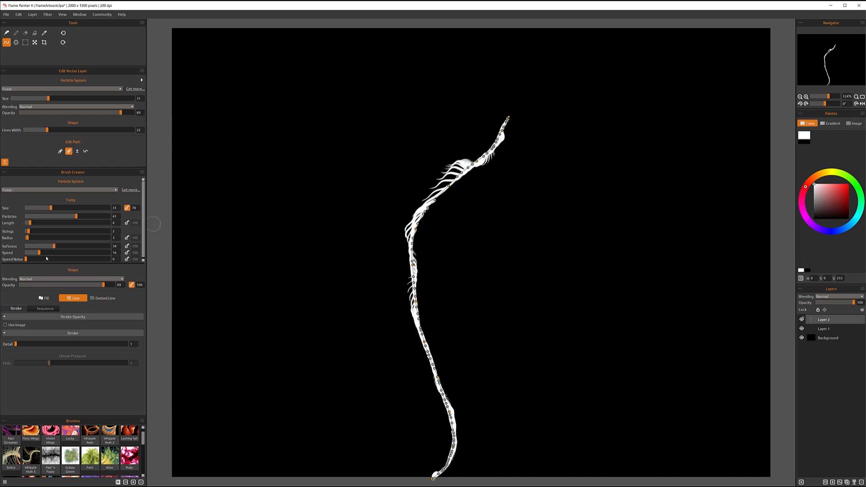
{"action": "left_click_drag", "start_coordinate": [41, 255], "coordinate": [68, 254]}
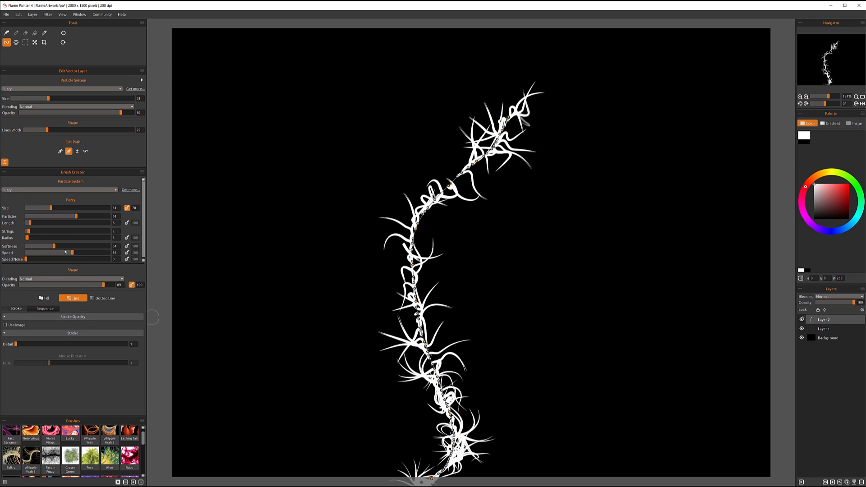
{"action": "left_click_drag", "start_coordinate": [66, 256], "coordinate": [50, 246]}
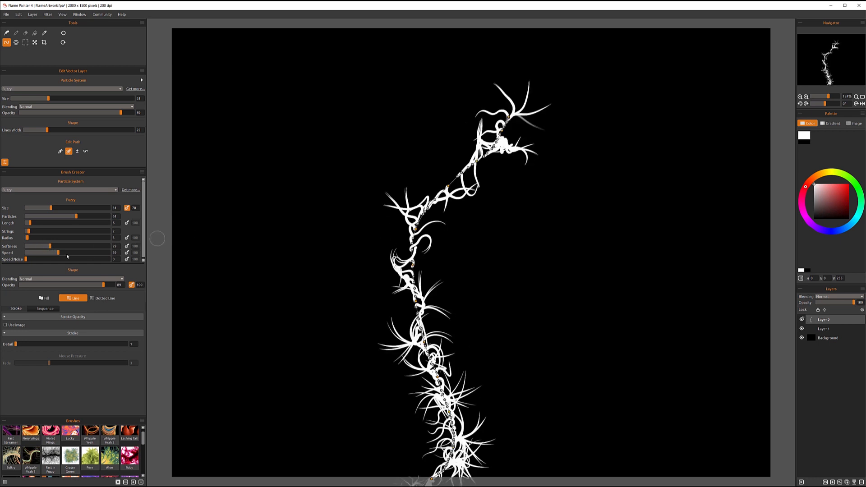
{"action": "mouse_move", "coordinate": [50, 253]}
{"action": "left_mouse_down"}
{"action": "mouse_move", "coordinate": [68, 253]}
{"action": "mouse_move", "coordinate": [47, 253]}
{"action": "left_mouse_up"}
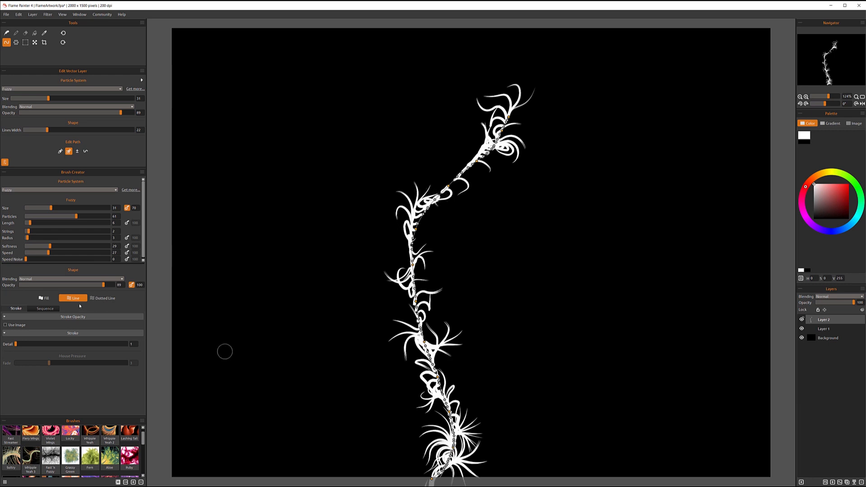
{"action": "left_click_drag", "start_coordinate": [25, 261], "coordinate": [39, 261]}
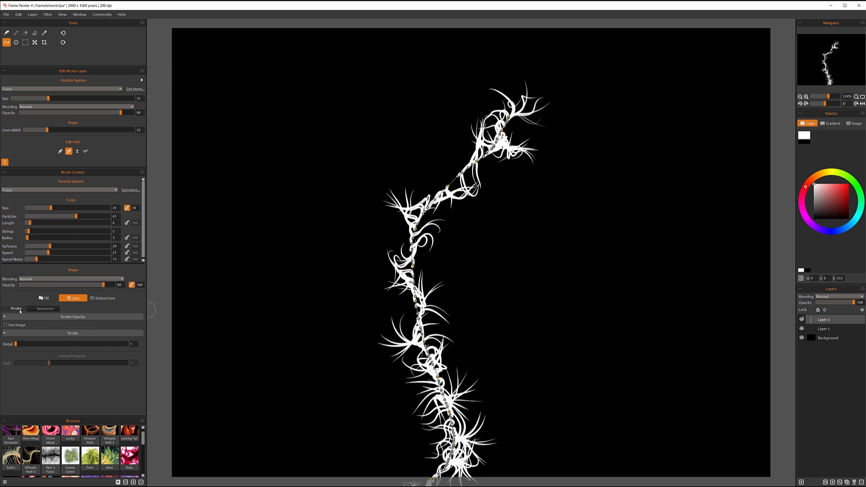
Turn on an image for the line's Sequence Opacity and apply the shape 1 blurry image from the image library
{"action": "left_click", "coordinate": [41, 309]}
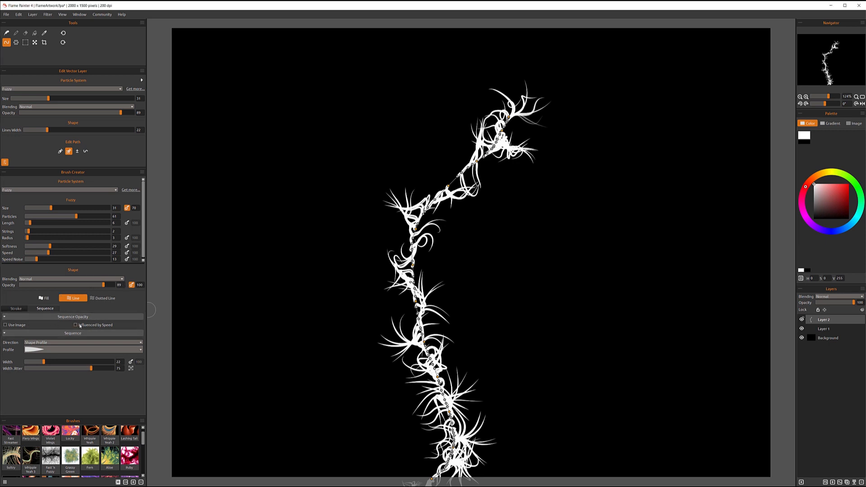
{"action": "left_click", "coordinate": [6, 325]}
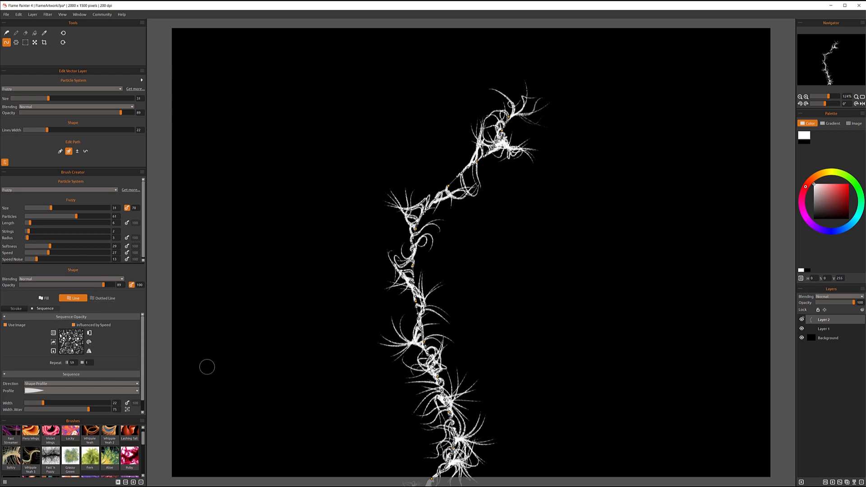
{"action": "left_click", "coordinate": [53, 333]}
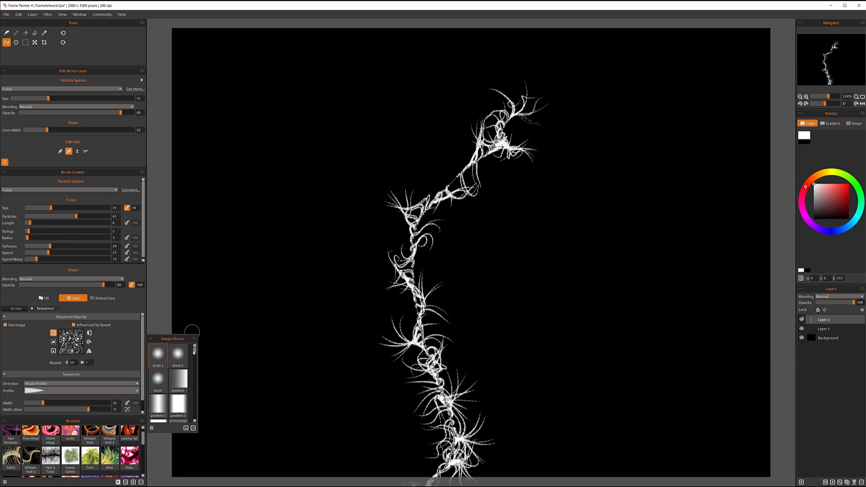
{"action": "left_click", "coordinate": [193, 352]}
{"action": "mouse_move", "coordinate": [194, 353]}
{"action": "left_mouse_down"}
{"action": "mouse_move", "coordinate": [187, 419]}
{"action": "mouse_move", "coordinate": [186, 357]}
{"action": "mouse_move", "coordinate": [184, 364]}
{"action": "left_mouse_up"}
{"action": "left_click", "coordinate": [177, 382]}
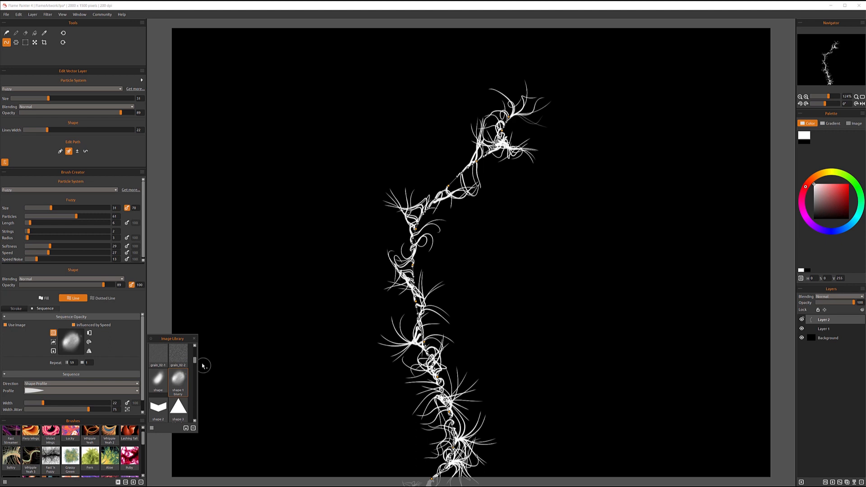
Replace the Sequence Opacity image with shape flat noisy 3 and set its first Repeat value to 1
{"action": "scroll", "coordinate": [190, 383], "scroll_direction": "down", "scroll_amount": 6}
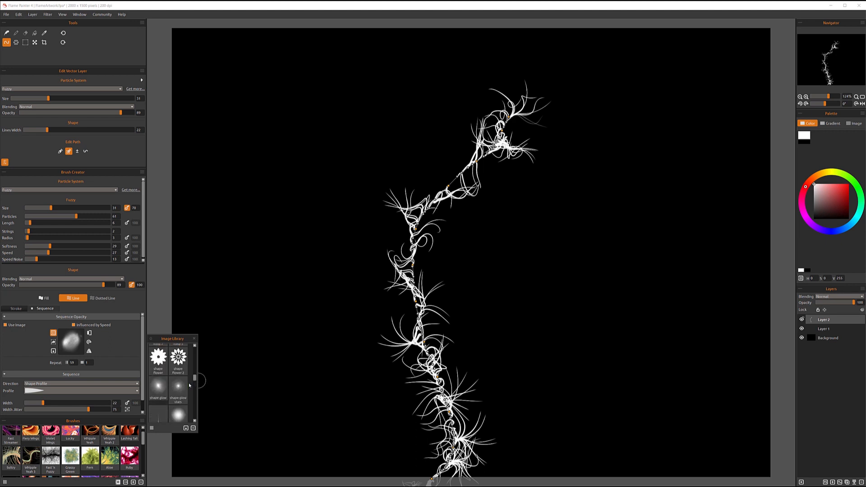
{"action": "left_click", "coordinate": [178, 405]}
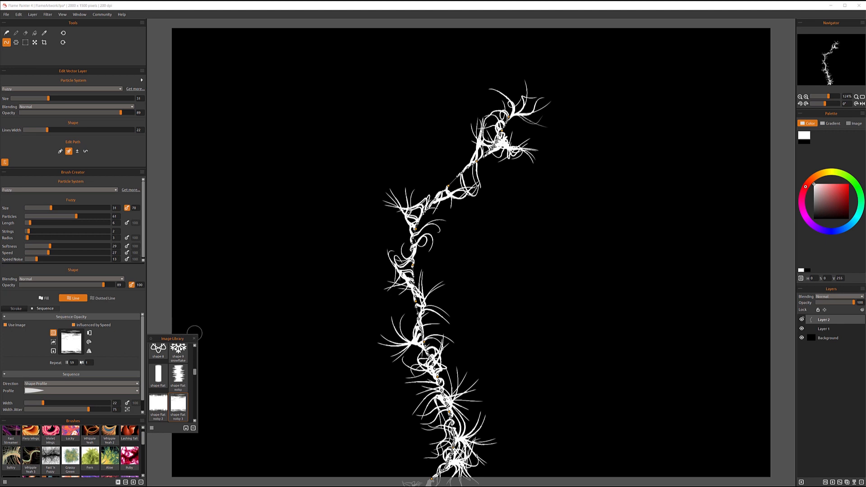
{"action": "left_click", "coordinate": [75, 362]}
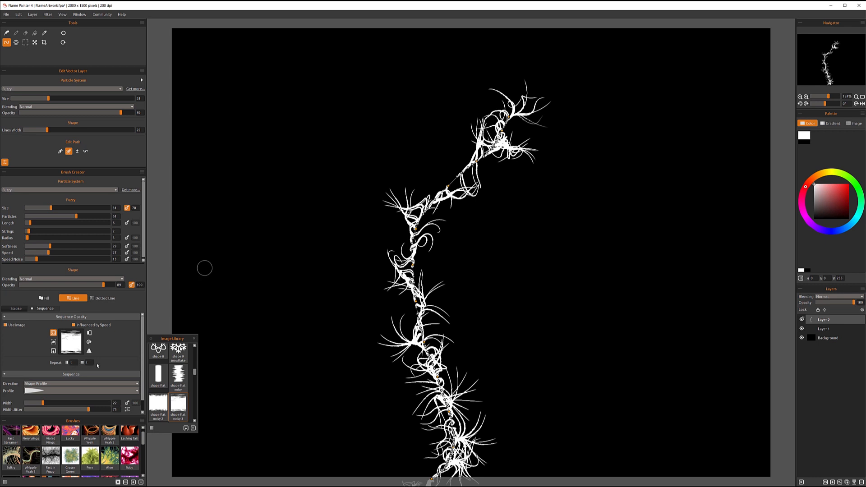
Try Stroke Direction as the sequence's Direction and switch back to Shape Profile
{"action": "scroll", "coordinate": [125, 332], "scroll_direction": "down", "scroll_amount": 1}
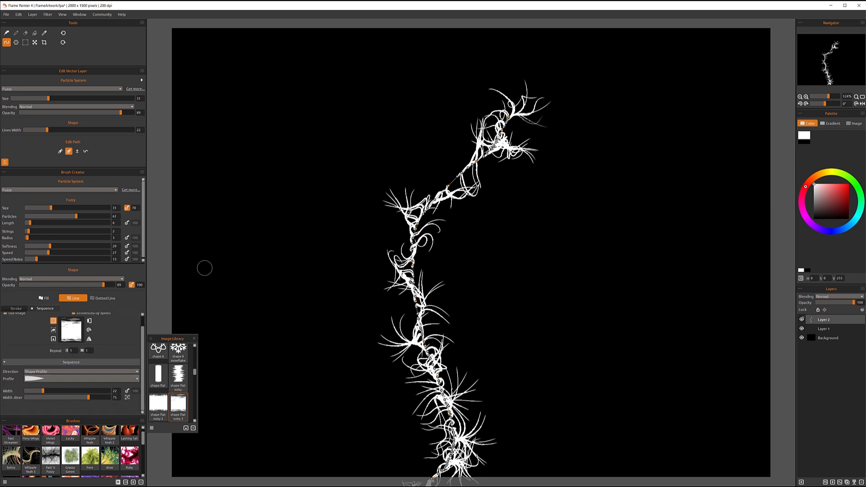
{"action": "left_click", "coordinate": [70, 375]}
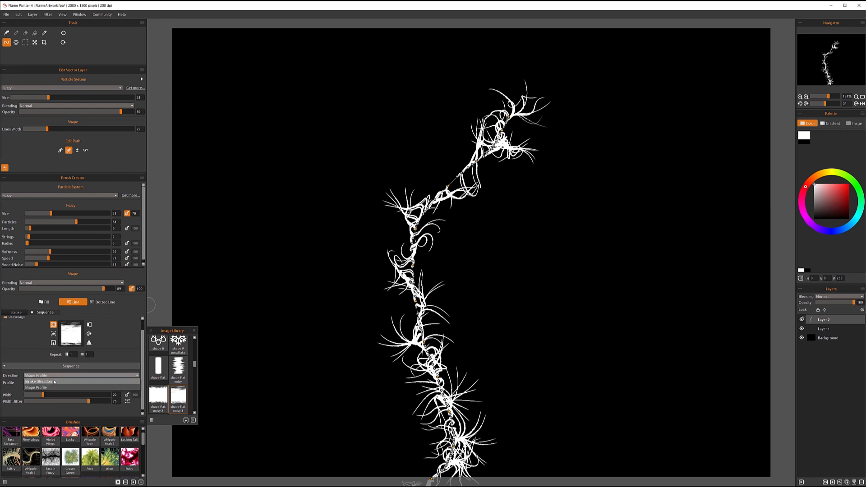
{"action": "left_click", "coordinate": [54, 381]}
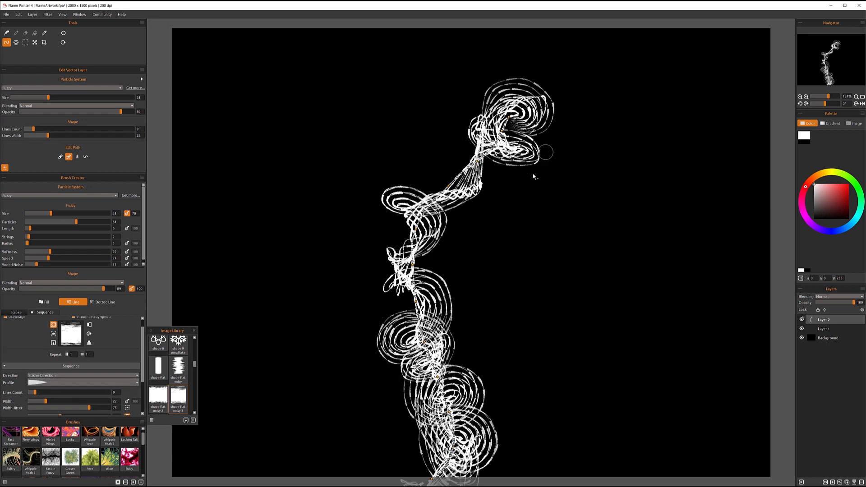
{"action": "left_click", "coordinate": [63, 376]}
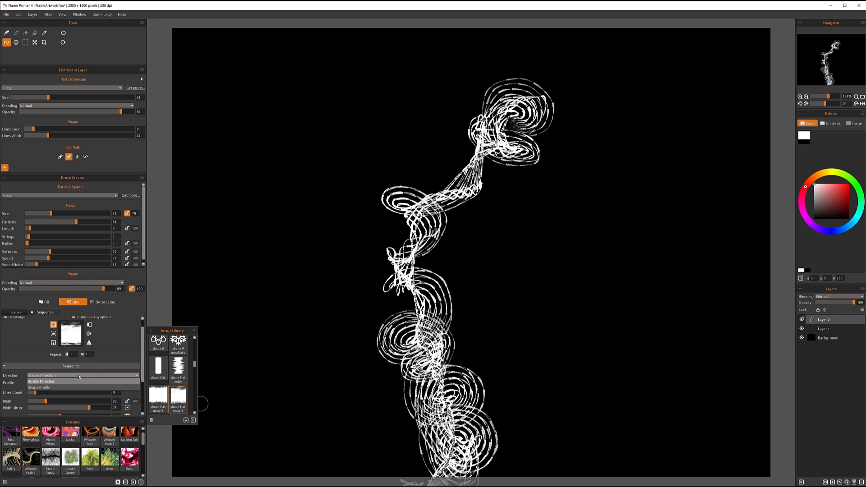
{"action": "left_click", "coordinate": [63, 387]}
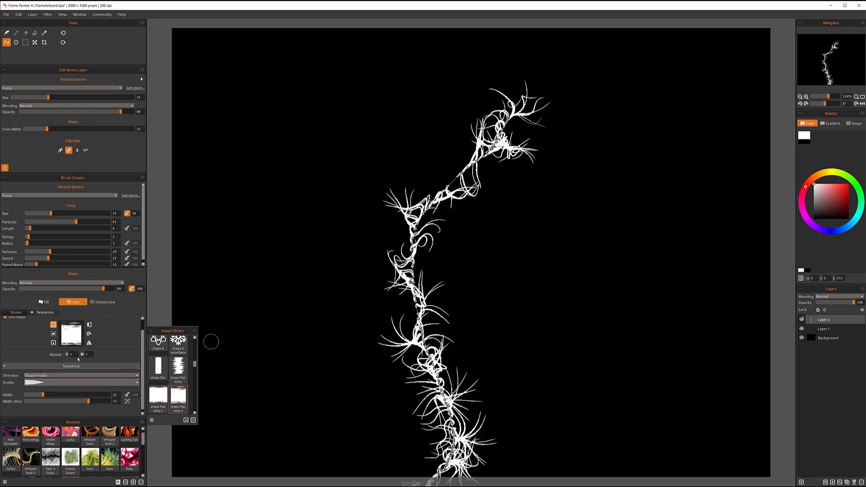
Try the flat and diamond-shaped sequence profiles on the stroke, returning to the tapered wedge profile
{"action": "left_click", "coordinate": [120, 386]}
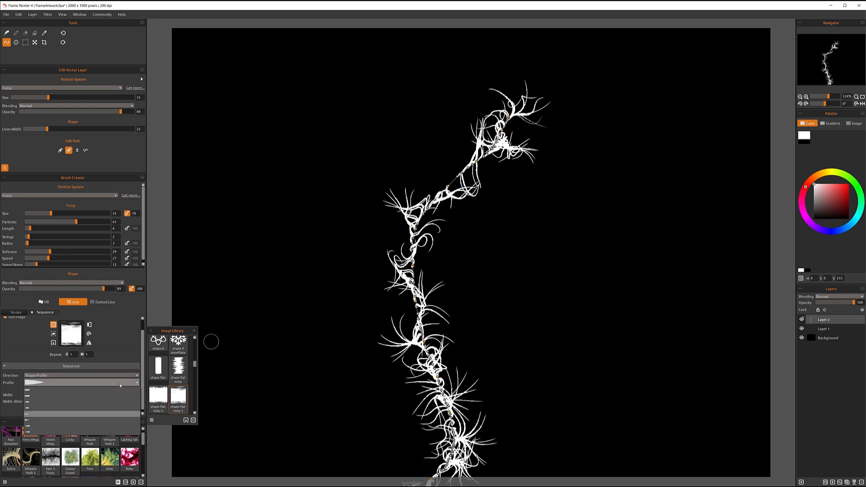
{"action": "left_click", "coordinate": [71, 391]}
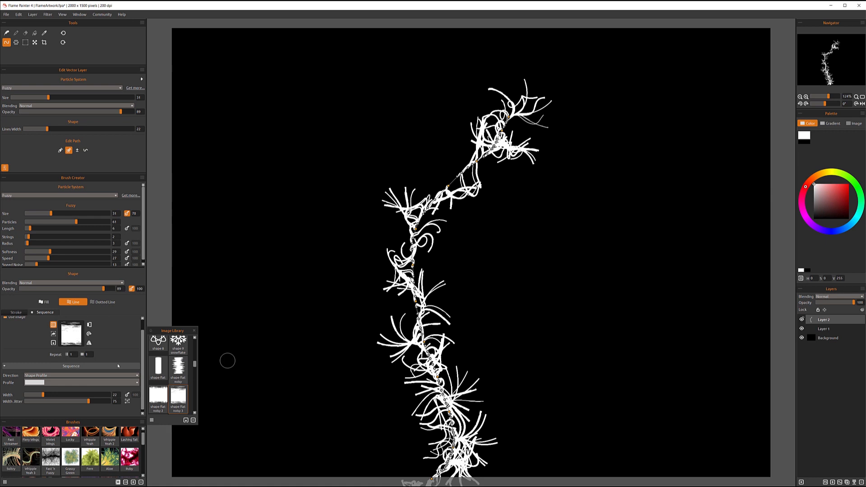
{"action": "left_click", "coordinate": [54, 383]}
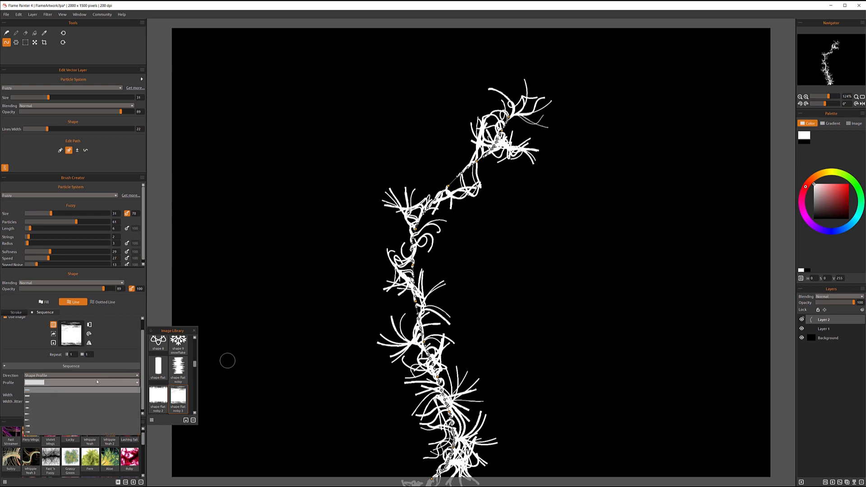
{"action": "left_click", "coordinate": [53, 402]}
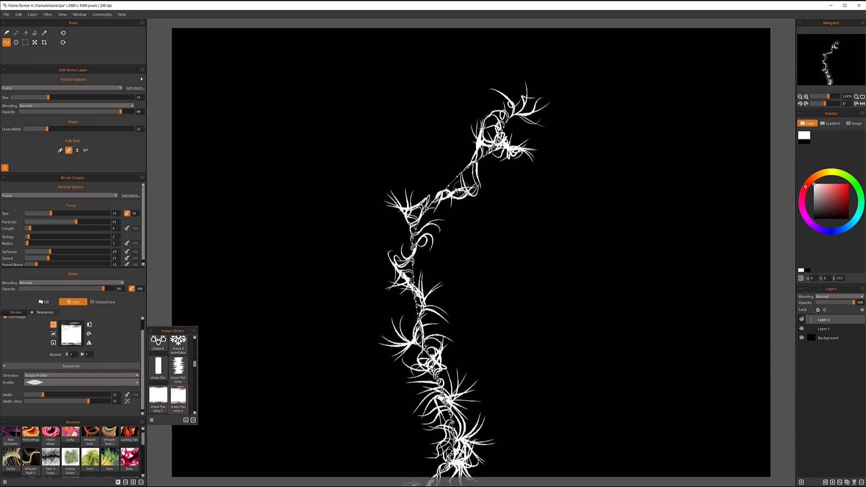
{"action": "left_click", "coordinate": [83, 384]}
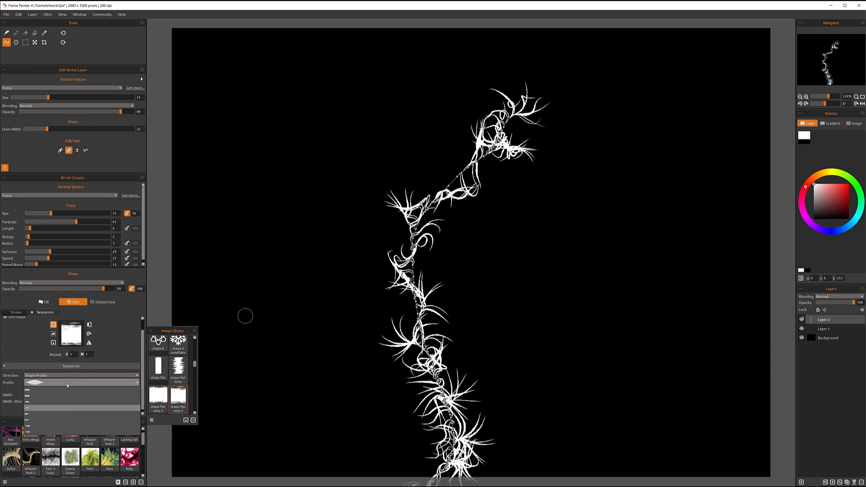
{"action": "left_click", "coordinate": [46, 415]}
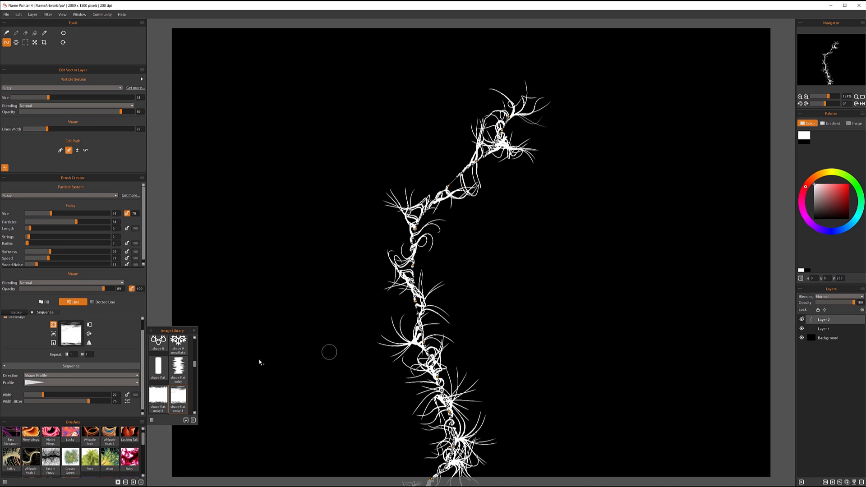
Thicken the stroke's lines by setting the sequence Width to 49
{"action": "scroll", "coordinate": [101, 351], "scroll_direction": "down", "scroll_amount": 1}
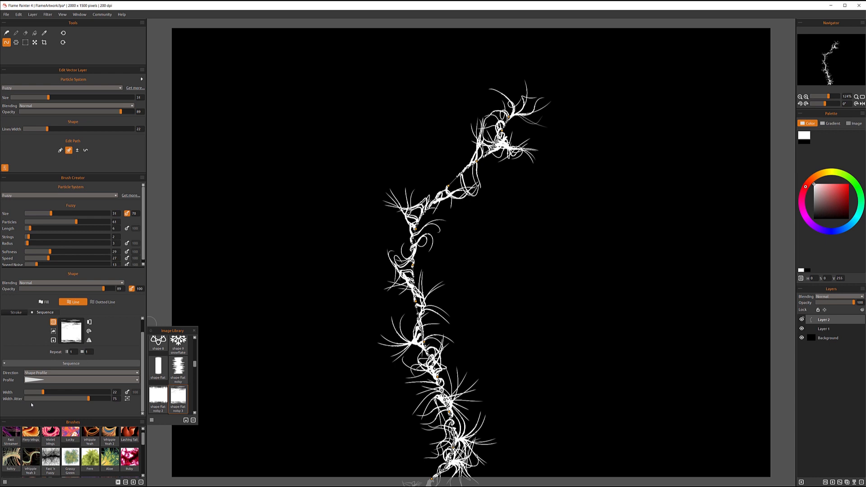
{"action": "left_click_drag", "start_coordinate": [49, 391], "coordinate": [75, 395]}
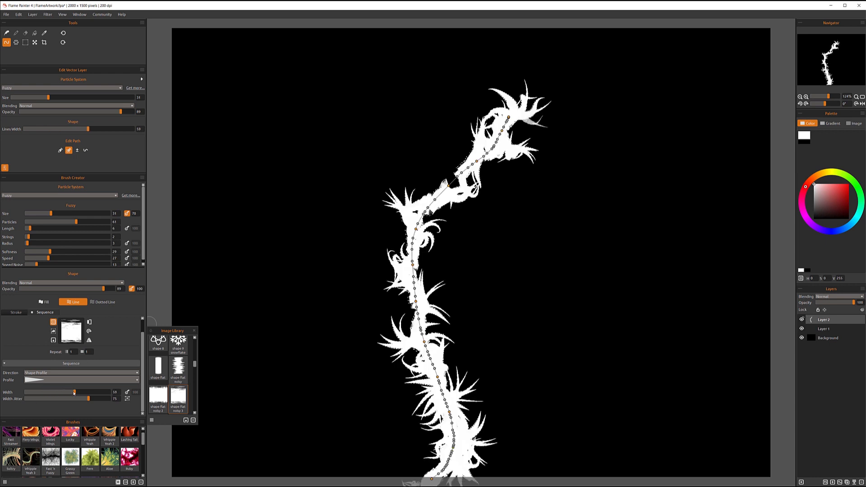
{"action": "left_click_drag", "start_coordinate": [67, 392], "coordinate": [67, 392]}
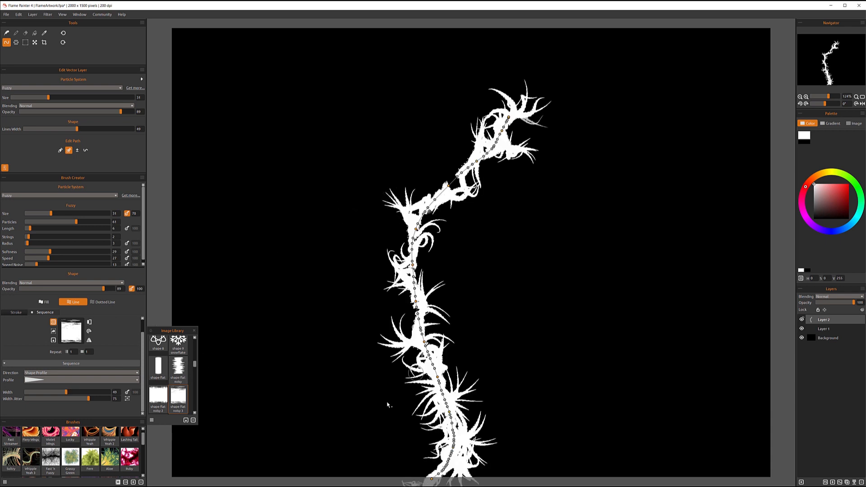
Compare several gradient and soft brush images for the Sequence Opacity, settling on brush 1, and close the image library
{"action": "scroll", "coordinate": [189, 361], "scroll_direction": "up", "scroll_amount": 5}
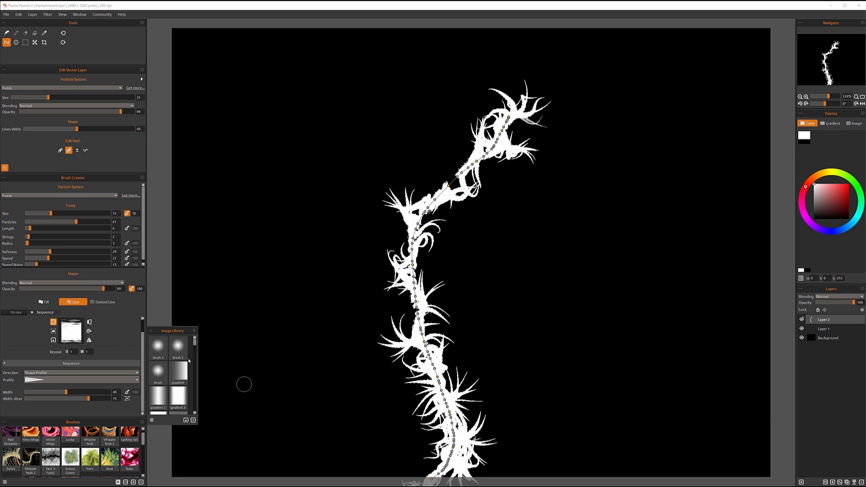
{"action": "left_click", "coordinate": [158, 397]}
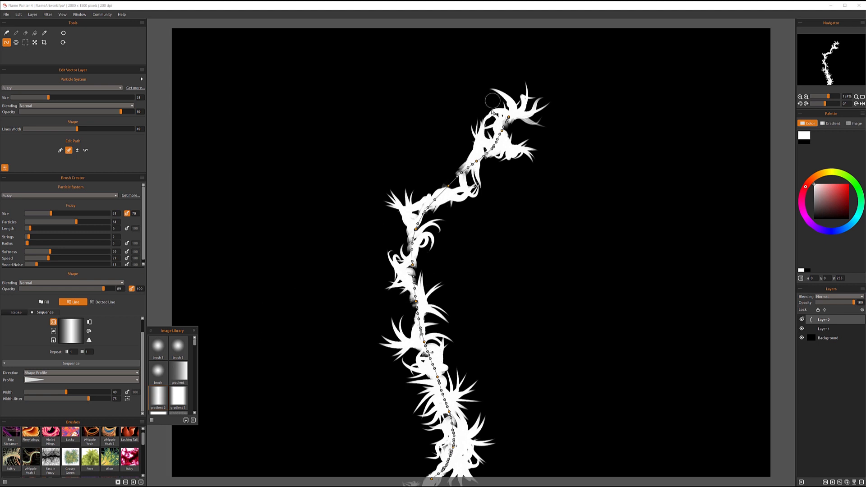
{"action": "left_click", "coordinate": [158, 346]}
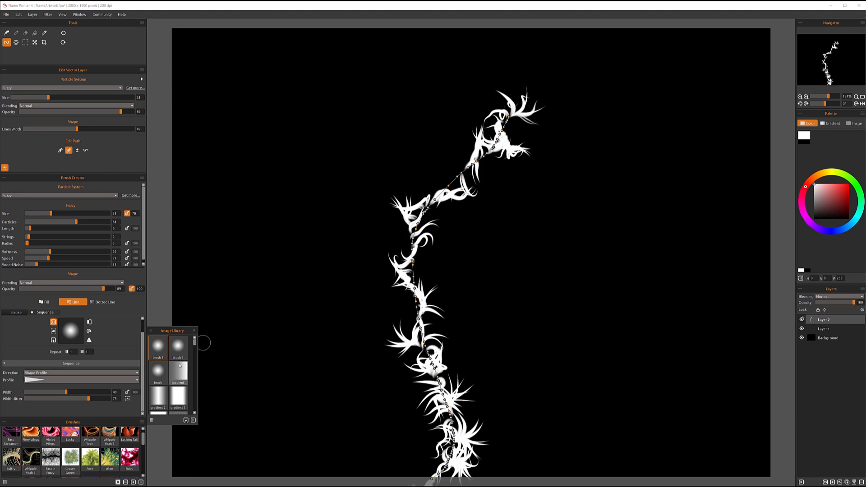
{"action": "left_click", "coordinate": [179, 347]}
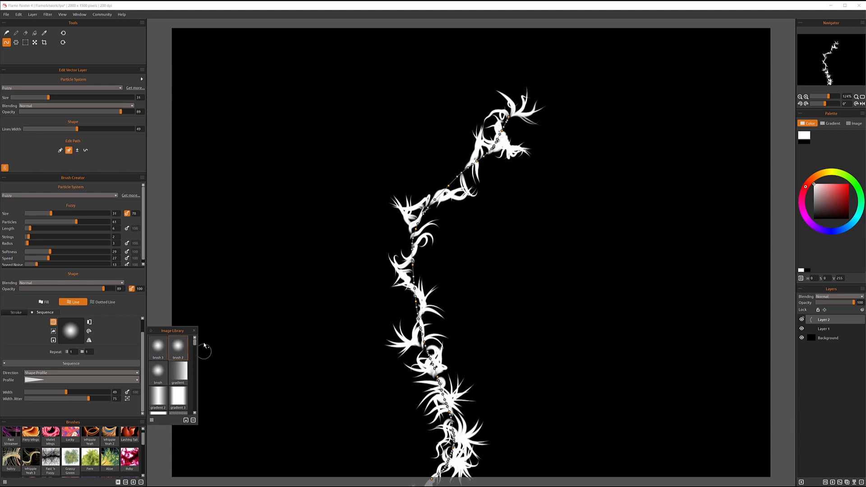
{"action": "mouse_move", "coordinate": [195, 342]}
{"action": "left_mouse_down"}
{"action": "mouse_move", "coordinate": [196, 356]}
{"action": "mouse_move", "coordinate": [196, 344]}
{"action": "left_mouse_up"}
{"action": "left_click", "coordinate": [163, 397]}
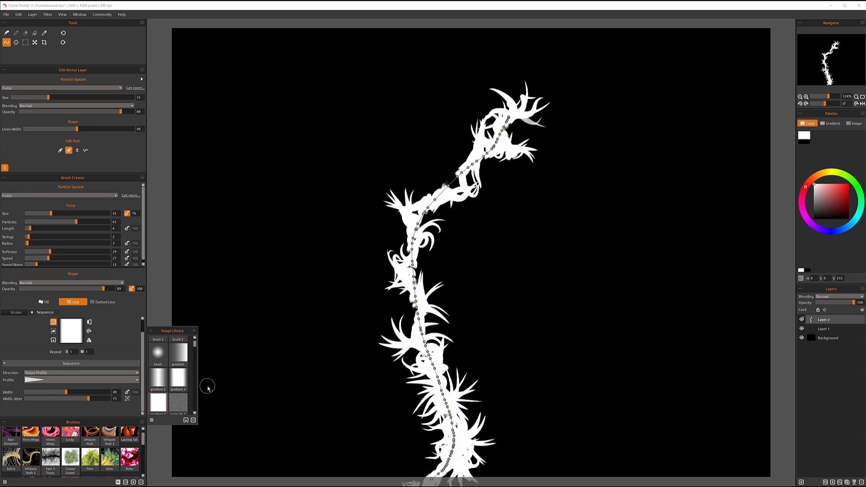
{"action": "scroll", "coordinate": [191, 347], "scroll_direction": "up", "scroll_amount": 1}
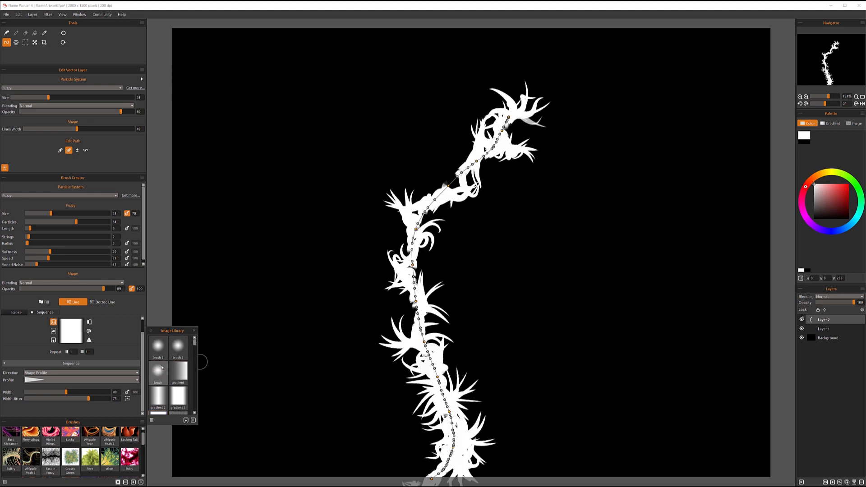
{"action": "left_click", "coordinate": [163, 366]}
{"action": "left_click", "coordinate": [159, 347]}
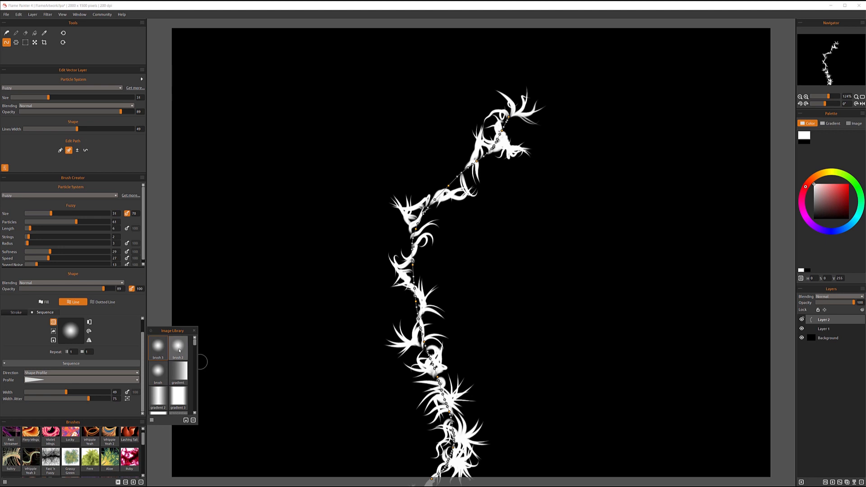
{"action": "left_click", "coordinate": [196, 332]}
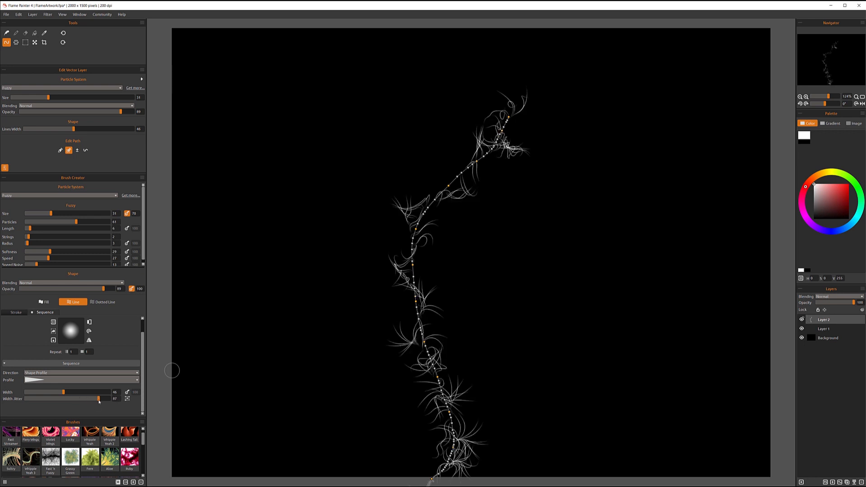
Test the sequence Width Jitter at 0 and return it to 75, and set the Width to 42
{"action": "left_click_drag", "start_coordinate": [88, 399], "coordinate": [39, 401]}
{"action": "left_click", "coordinate": [24, 399]}
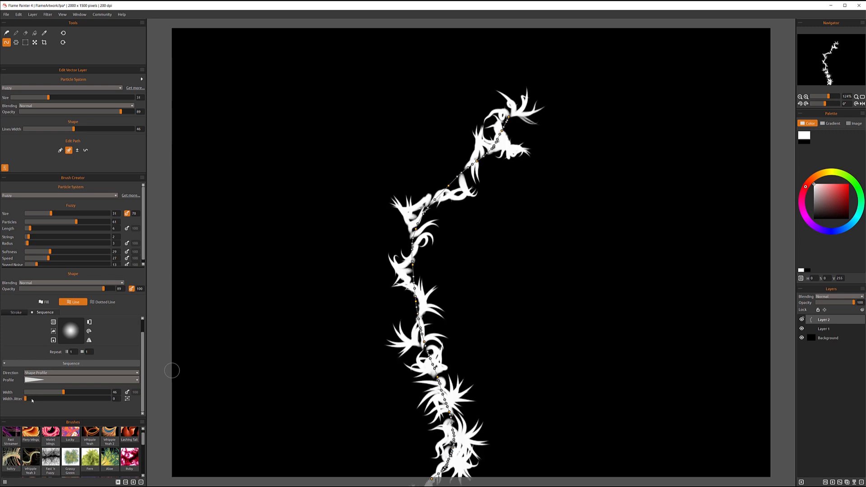
{"action": "left_click_drag", "start_coordinate": [25, 400], "coordinate": [88, 400]}
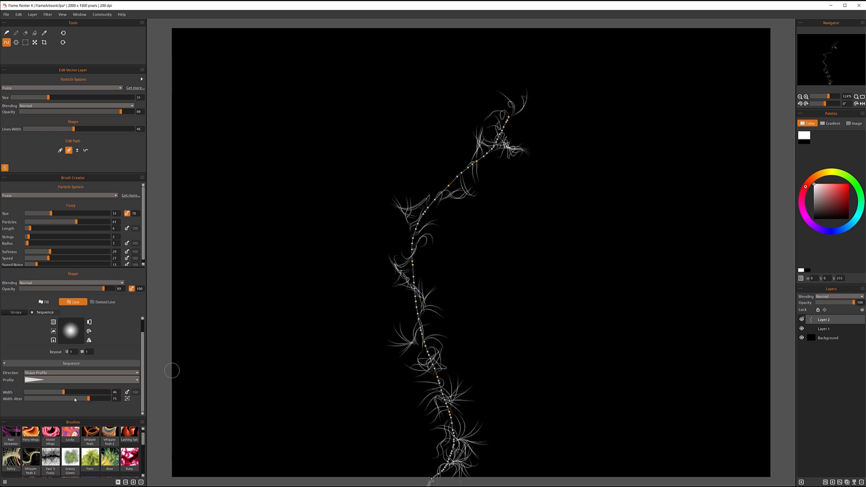
{"action": "left_click", "coordinate": [60, 393]}
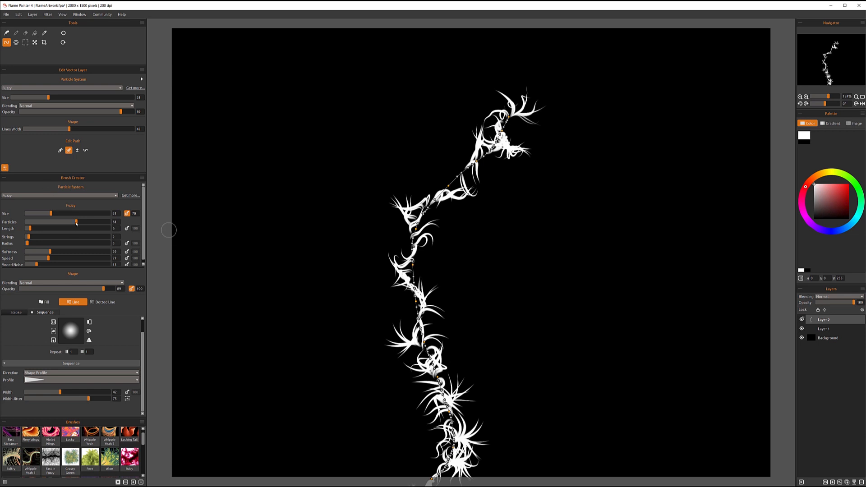
Set the stroke's Particles to 86, Length to 8 and Blending to Lighten
{"action": "mouse_move", "coordinate": [84, 223]}
{"action": "left_mouse_down"}
{"action": "mouse_move", "coordinate": [101, 223]}
{"action": "mouse_move", "coordinate": [32, 223]}
{"action": "mouse_move", "coordinate": [99, 224]}
{"action": "left_mouse_up"}
{"action": "left_click", "coordinate": [57, 224]}
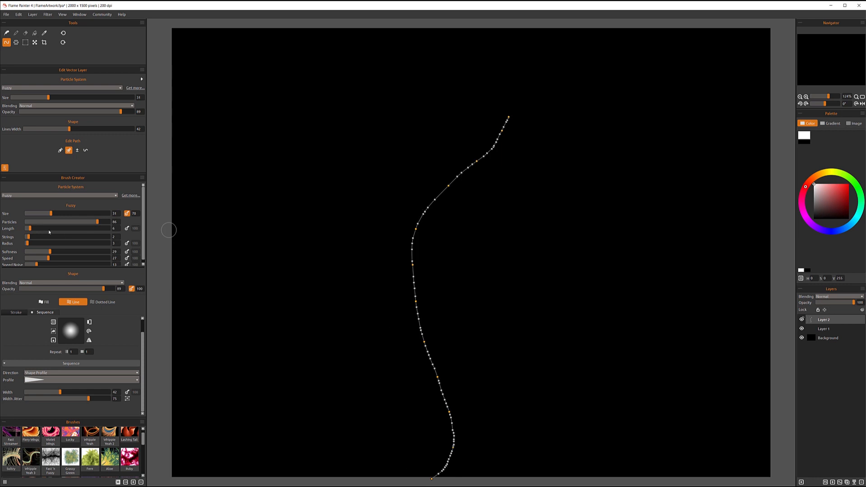
{"action": "left_click_drag", "start_coordinate": [31, 229], "coordinate": [31, 230]}
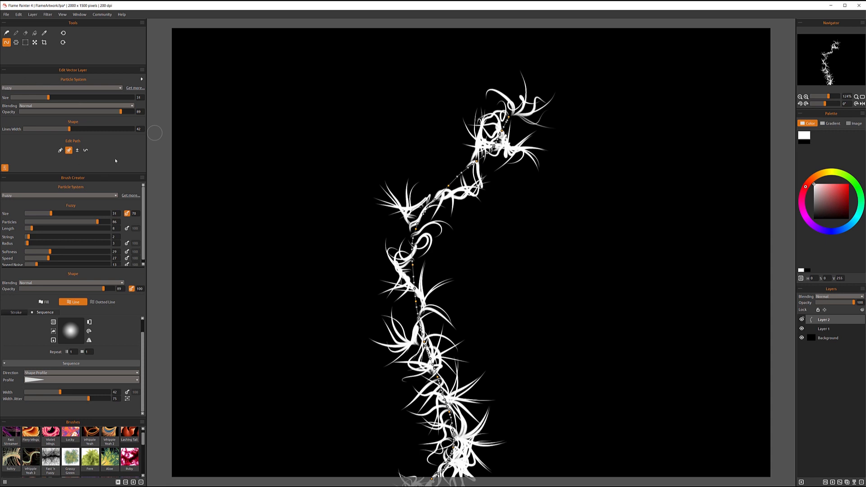
{"action": "left_click", "coordinate": [92, 107]}
{"action": "left_click", "coordinate": [61, 119]}
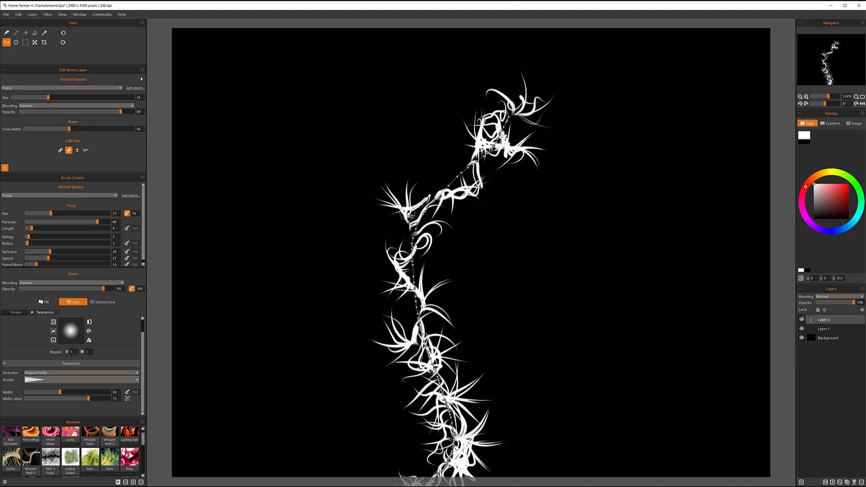
Switch the stroke's coloring from a solid color to a gradient, compare several library gradients and keep the muted teal-to-light-blue one
{"action": "left_click_drag", "start_coordinate": [819, 217], "coordinate": [832, 206]}
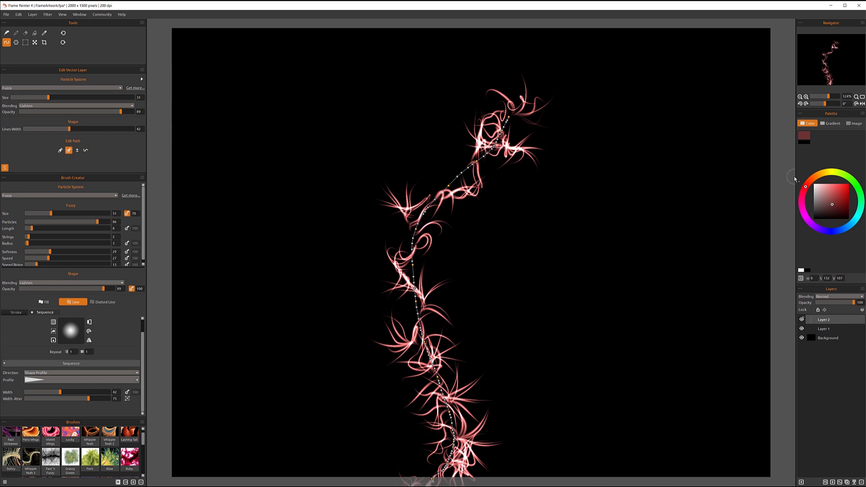
{"action": "left_click", "coordinate": [832, 124]}
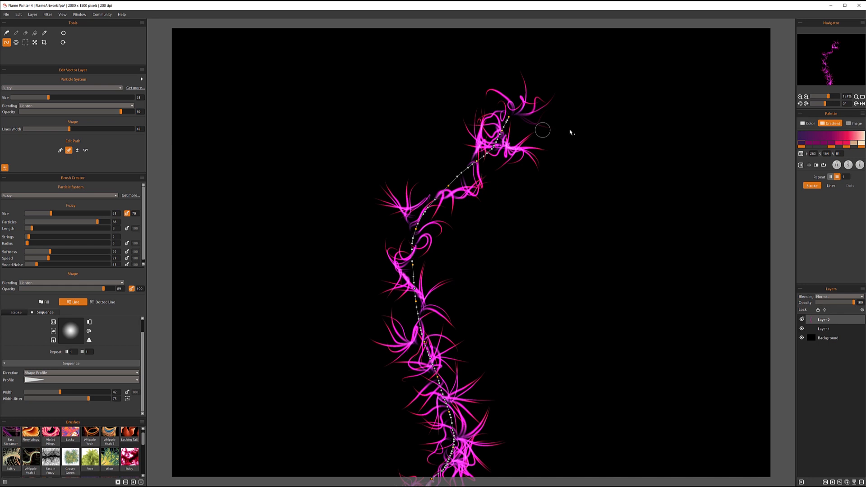
{"action": "left_click", "coordinate": [801, 165]}
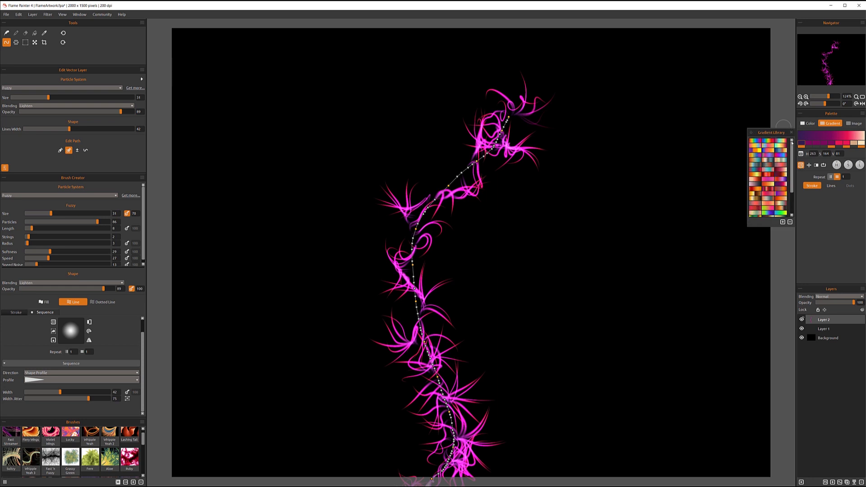
{"action": "left_click_drag", "start_coordinate": [792, 151], "coordinate": [793, 175]}
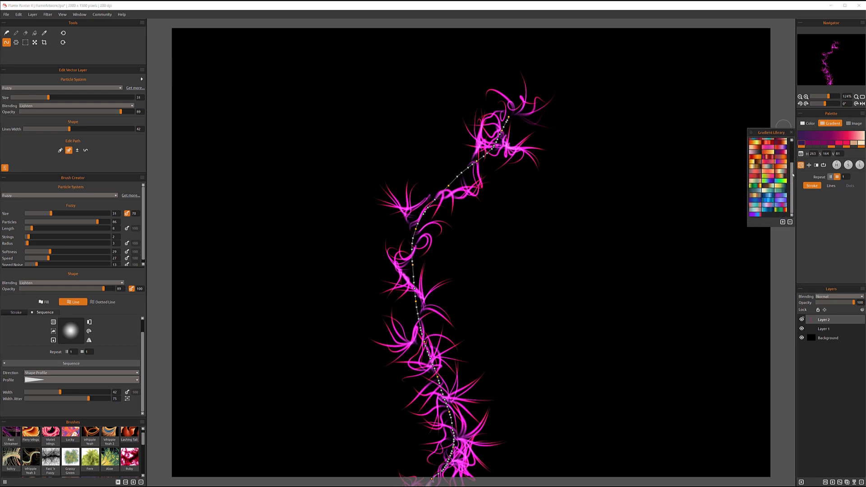
{"action": "left_click", "coordinate": [770, 198]}
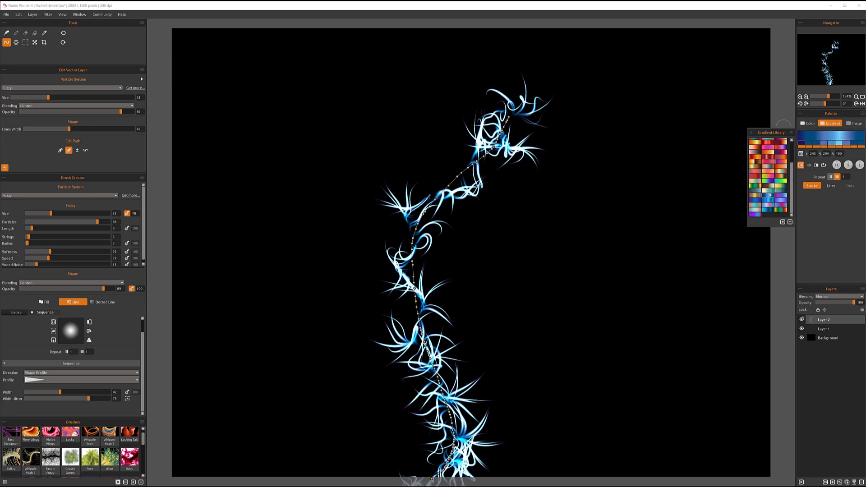
{"action": "left_click", "coordinate": [769, 192]}
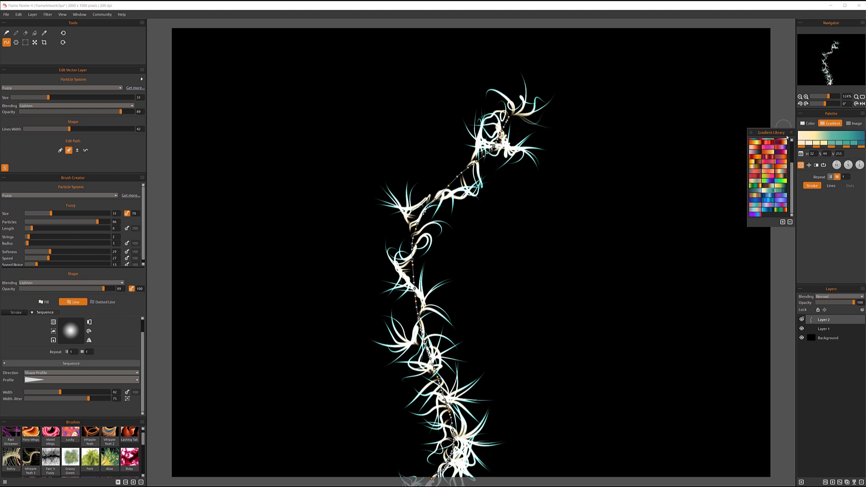
{"action": "left_click", "coordinate": [769, 190]}
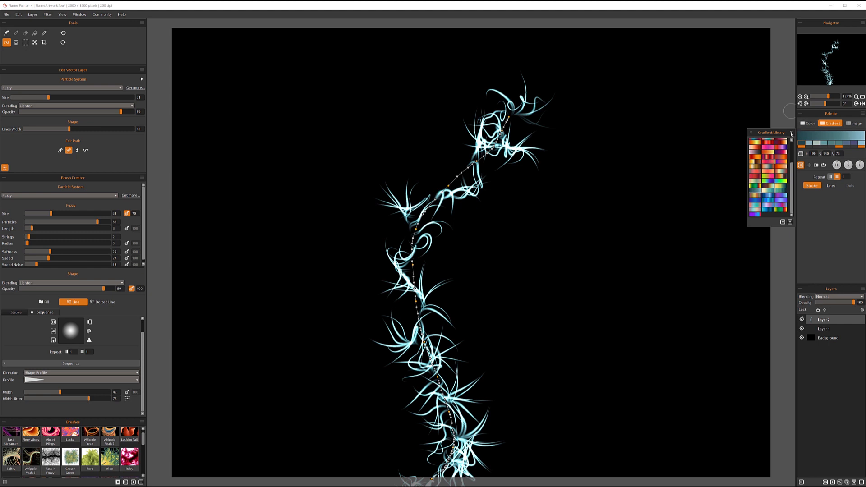
{"action": "left_click", "coordinate": [791, 133]}
Set the vector stroke's Blending to Normal and its Opacity to 96
{"action": "left_click", "coordinate": [73, 107]}
{"action": "left_click", "coordinate": [73, 111]}
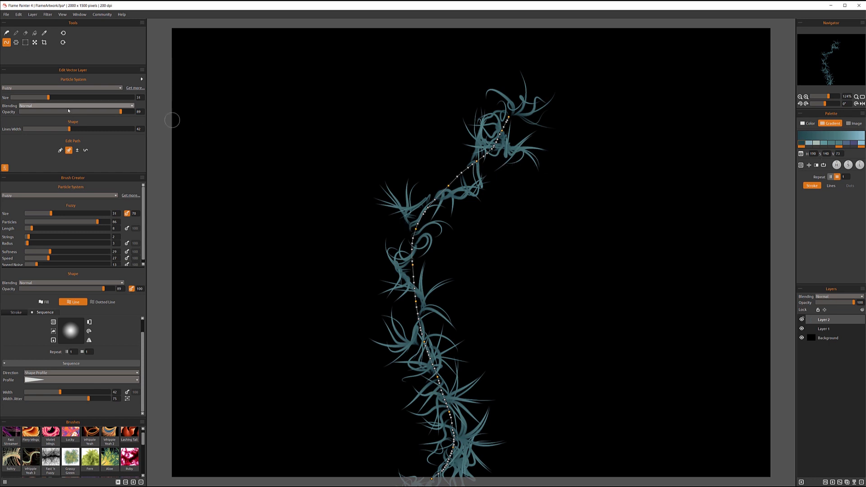
{"action": "left_click_drag", "start_coordinate": [121, 113], "coordinate": [128, 113]}
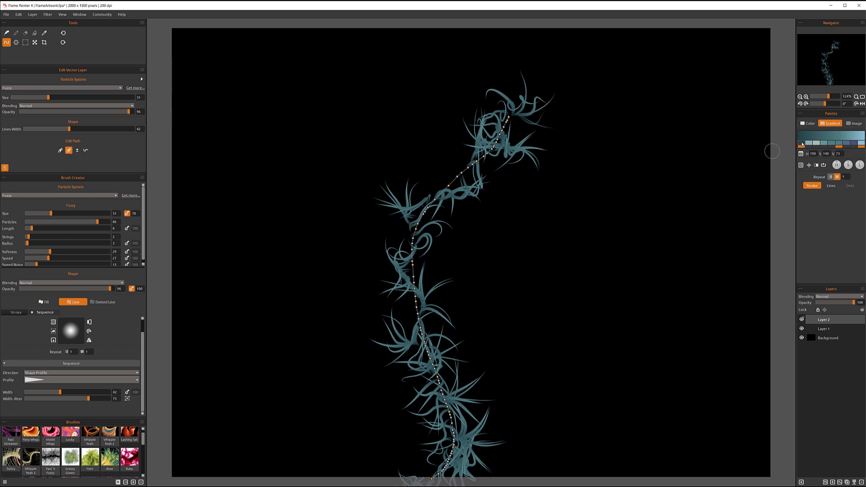
Recolor the gradient's first color stop to dark green and its sixth stop to medium green
{"action": "double_click", "coordinate": [803, 145]}
{"action": "left_click_drag", "start_coordinate": [773, 156], "coordinate": [769, 157]}
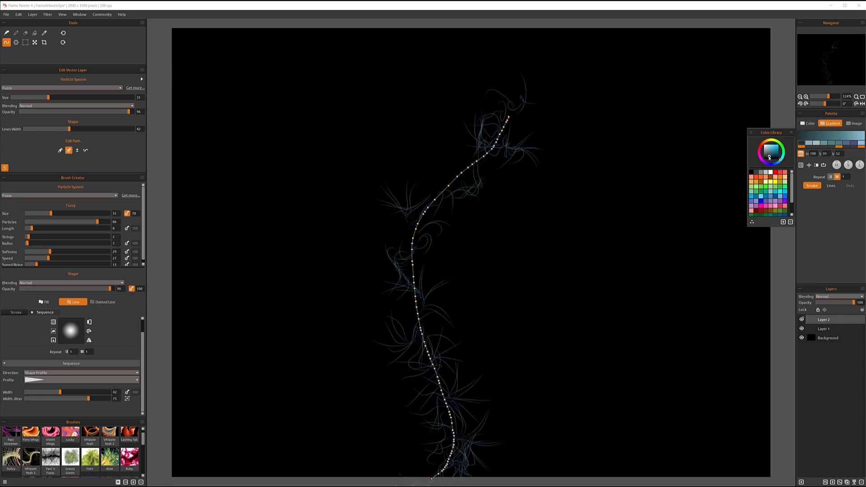
{"action": "left_click_drag", "start_coordinate": [781, 161], "coordinate": [772, 157]}
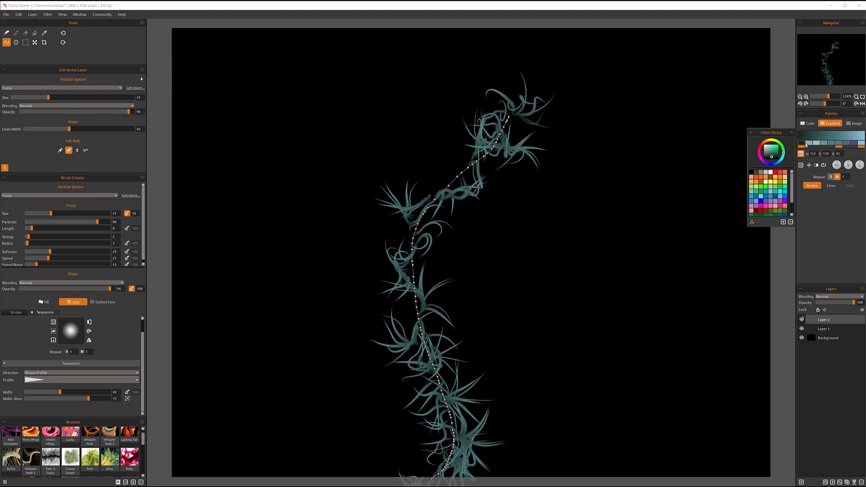
{"action": "left_click", "coordinate": [841, 146]}
{"action": "left_click", "coordinate": [841, 146]}
{"action": "left_click_drag", "start_coordinate": [781, 156], "coordinate": [781, 145]}
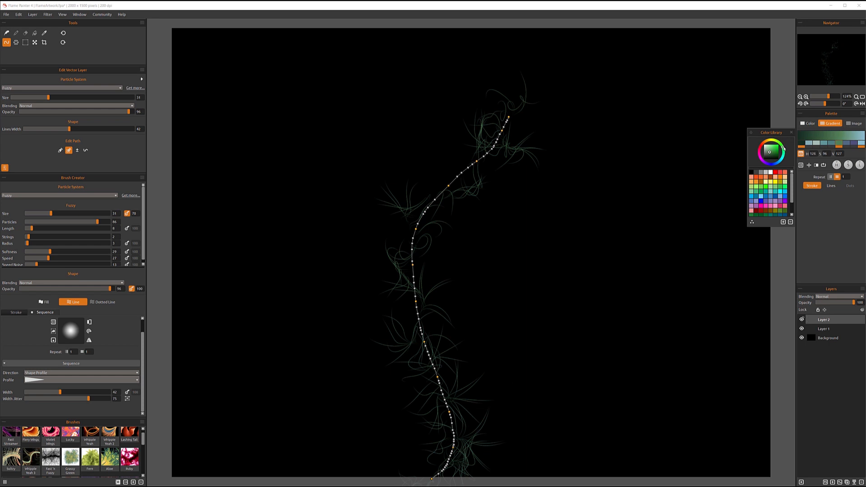
{"action": "left_click", "coordinate": [772, 151]}
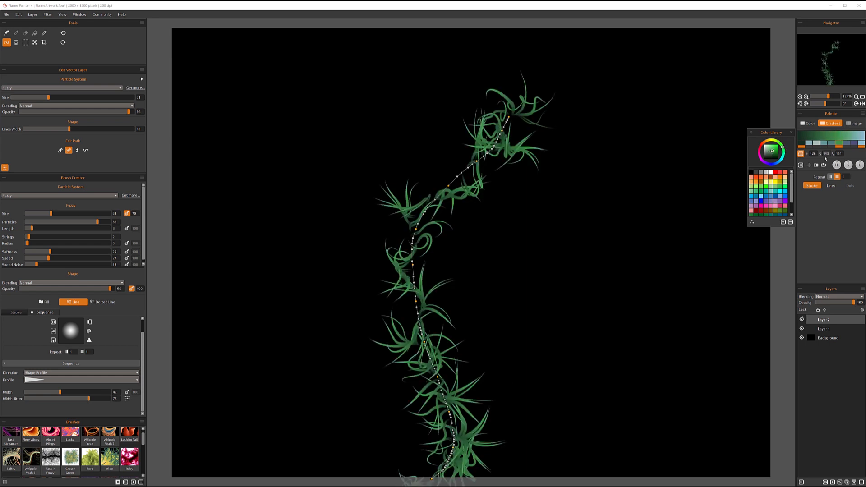
Recolor the gradient's last stop to light yellow-green, and activate the stop beside it with a warm yellow-orange
{"action": "left_click", "coordinate": [861, 143]}
{"action": "left_click_drag", "start_coordinate": [779, 160], "coordinate": [777, 143]}
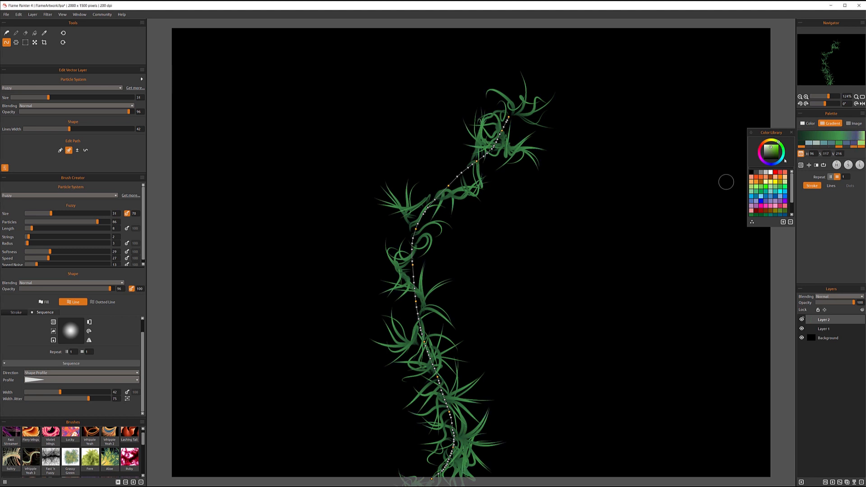
{"action": "left_click", "coordinate": [854, 144]}
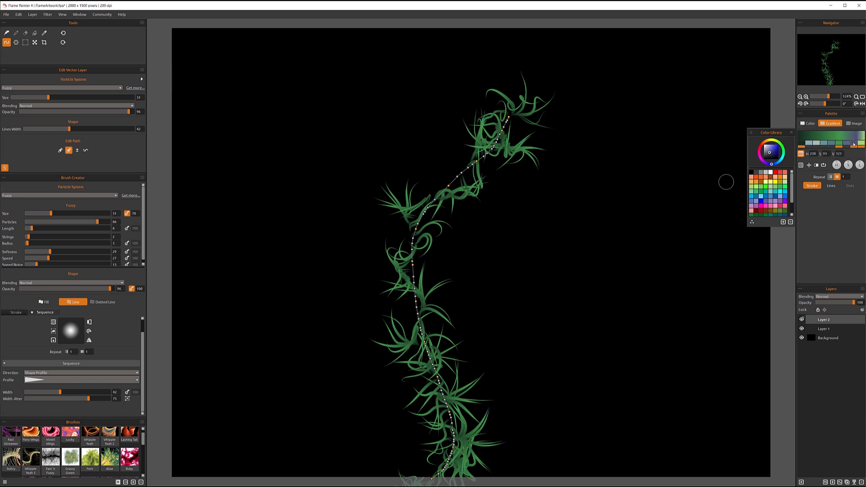
{"action": "left_click", "coordinate": [769, 140]}
{"action": "left_click", "coordinate": [774, 146]}
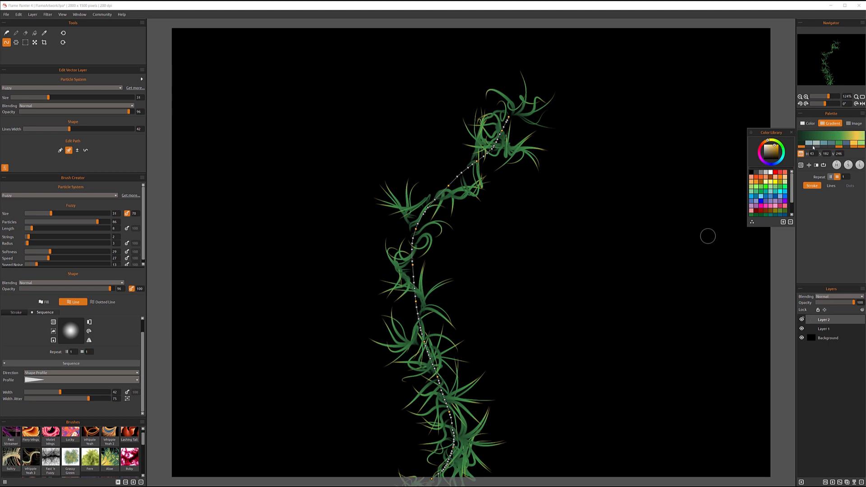
Activate the gradient's second and fifth stops, coloring the second deep dark green and the fifth vivid green
{"action": "left_click_drag", "start_coordinate": [813, 148], "coordinate": [813, 141]}
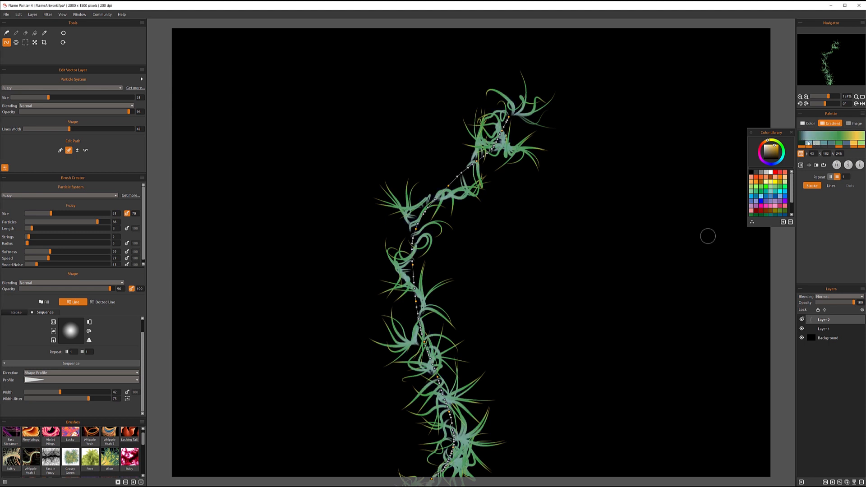
{"action": "left_click_drag", "start_coordinate": [781, 159], "coordinate": [776, 157]}
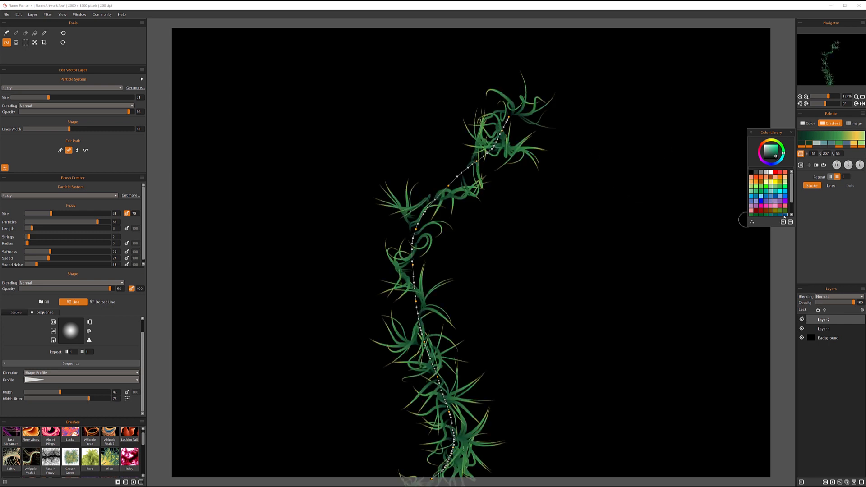
{"action": "left_click", "coordinate": [832, 145]}
{"action": "left_click_drag", "start_coordinate": [782, 159], "coordinate": [775, 149]}
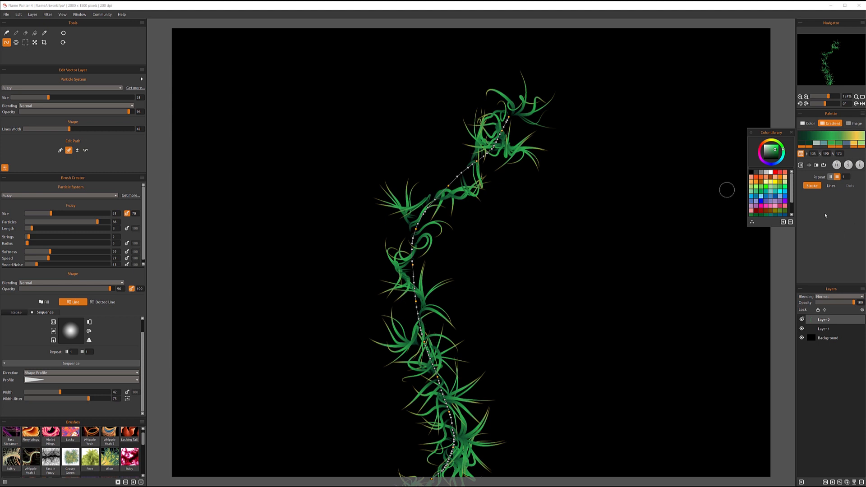
Adjust the whole gradient's lightness, hue and saturation to get a brighter, more saturated green stroke
{"action": "left_click_drag", "start_coordinate": [861, 164], "coordinate": [863, 163]}
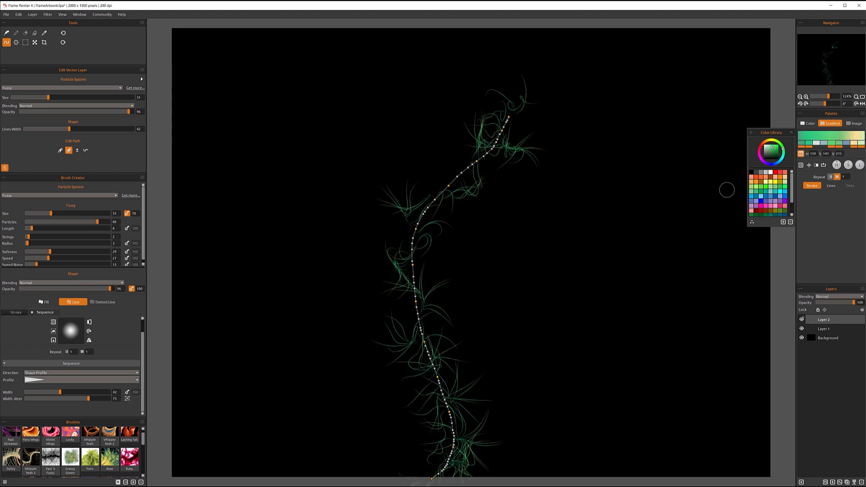
{"action": "mouse_move", "coordinate": [837, 165]}
{"action": "left_mouse_down"}
{"action": "mouse_move", "coordinate": [861, 166]}
{"action": "mouse_move", "coordinate": [838, 165]}
{"action": "left_mouse_up"}
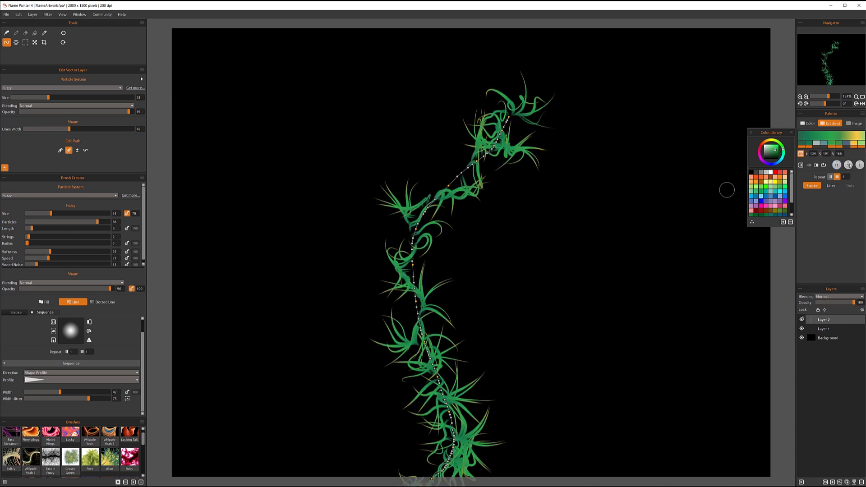
{"action": "left_click_drag", "start_coordinate": [851, 166], "coordinate": [849, 170]}
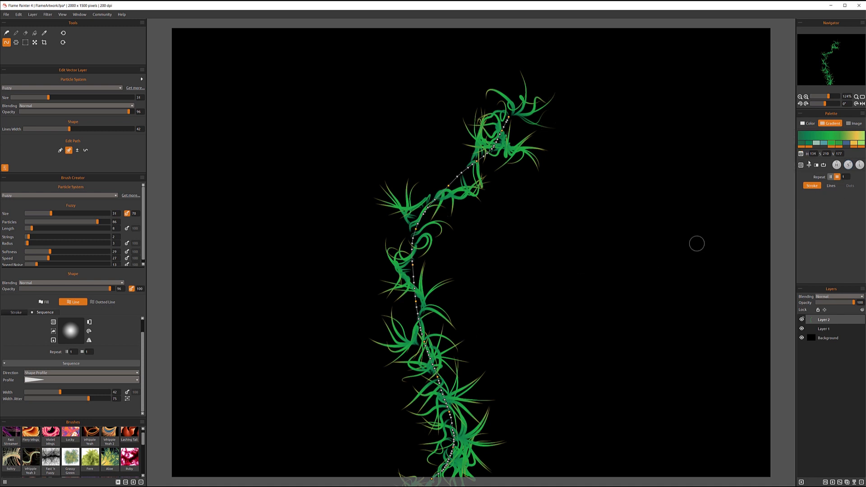
Hide Layer 2 and use the Brush tool to paint tall leafy stalks of varied height across Layer 1, rising from the canvas's lower edge
{"action": "left_click", "coordinate": [6, 34]}
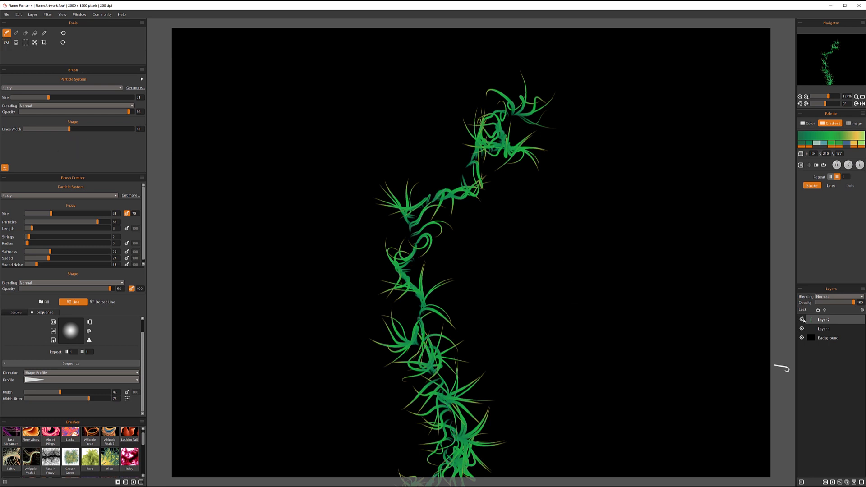
{"action": "left_click", "coordinate": [801, 320]}
{"action": "left_click", "coordinate": [820, 333]}
{"action": "mouse_move", "coordinate": [519, 484]}
{"action": "left_mouse_down"}
{"action": "mouse_move", "coordinate": [471, 401]}
{"action": "mouse_move", "coordinate": [521, 293]}
{"action": "left_mouse_up"}
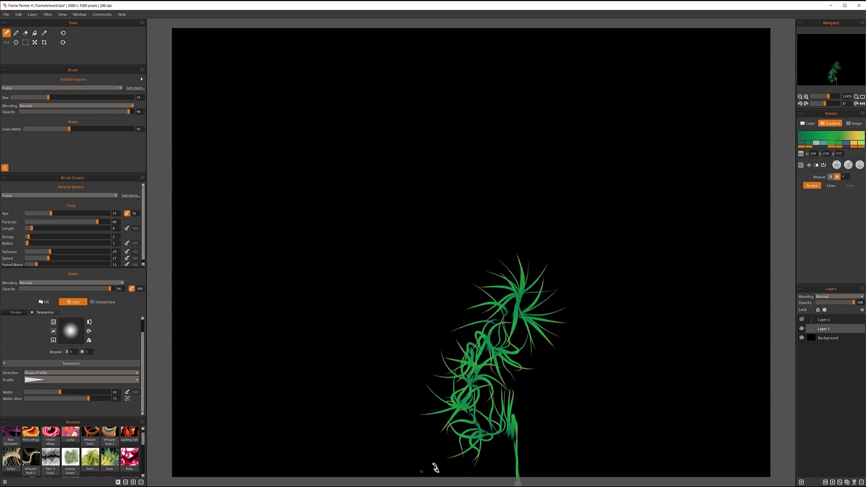
{"action": "mouse_move", "coordinate": [417, 475]}
{"action": "left_mouse_down"}
{"action": "mouse_move", "coordinate": [433, 383]}
{"action": "mouse_move", "coordinate": [414, 294]}
{"action": "mouse_move", "coordinate": [512, 161]}
{"action": "mouse_move", "coordinate": [499, 120]}
{"action": "left_mouse_up"}
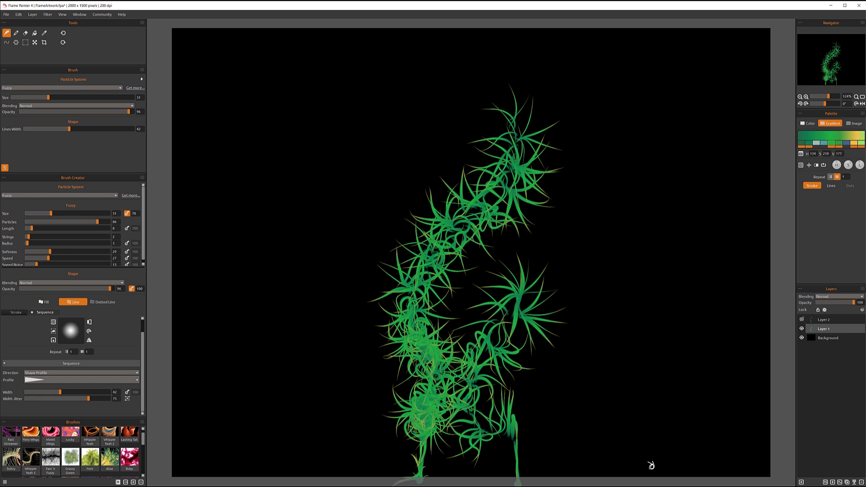
{"action": "mouse_move", "coordinate": [638, 473]}
{"action": "left_mouse_down"}
{"action": "mouse_move", "coordinate": [636, 436]}
{"action": "mouse_move", "coordinate": [587, 393]}
{"action": "mouse_move", "coordinate": [600, 330]}
{"action": "mouse_move", "coordinate": [569, 323]}
{"action": "mouse_move", "coordinate": [553, 379]}
{"action": "left_mouse_up"}
{"action": "mouse_move", "coordinate": [671, 470]}
{"action": "left_mouse_down"}
{"action": "mouse_move", "coordinate": [163, 464]}
{"action": "mouse_move", "coordinate": [768, 467]}
{"action": "mouse_move", "coordinate": [660, 430]}
{"action": "mouse_move", "coordinate": [654, 358]}
{"action": "mouse_move", "coordinate": [671, 316]}
{"action": "mouse_move", "coordinate": [649, 258]}
{"action": "mouse_move", "coordinate": [636, 194]}
{"action": "left_mouse_up"}
{"action": "mouse_move", "coordinate": [299, 452]}
{"action": "left_mouse_down"}
{"action": "mouse_move", "coordinate": [243, 249]}
{"action": "mouse_move", "coordinate": [351, 78]}
{"action": "left_mouse_up"}
{"action": "mouse_move", "coordinate": [324, 446]}
{"action": "left_mouse_down"}
{"action": "mouse_move", "coordinate": [321, 339]}
{"action": "mouse_move", "coordinate": [334, 302]}
{"action": "left_mouse_up"}
{"action": "left_click_drag", "start_coordinate": [362, 460], "coordinate": [353, 368]}
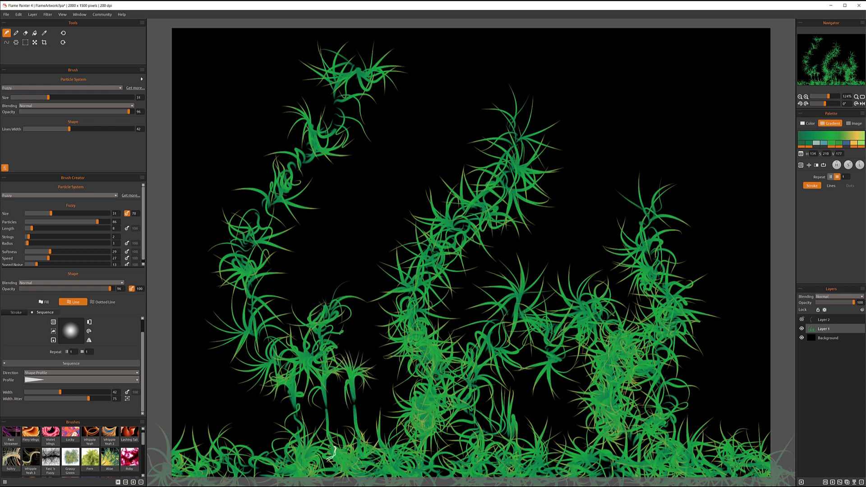
Paint more short leafy tufts along the lower part of the canvas to thicken the undergrowth on Layer 1
{"action": "left_click_drag", "start_coordinate": [333, 454], "coordinate": [326, 409]}
{"action": "left_click_drag", "start_coordinate": [276, 463], "coordinate": [266, 422]}
{"action": "left_click_drag", "start_coordinate": [224, 455], "coordinate": [194, 408]}
{"action": "left_click_drag", "start_coordinate": [350, 451], "coordinate": [366, 417]}
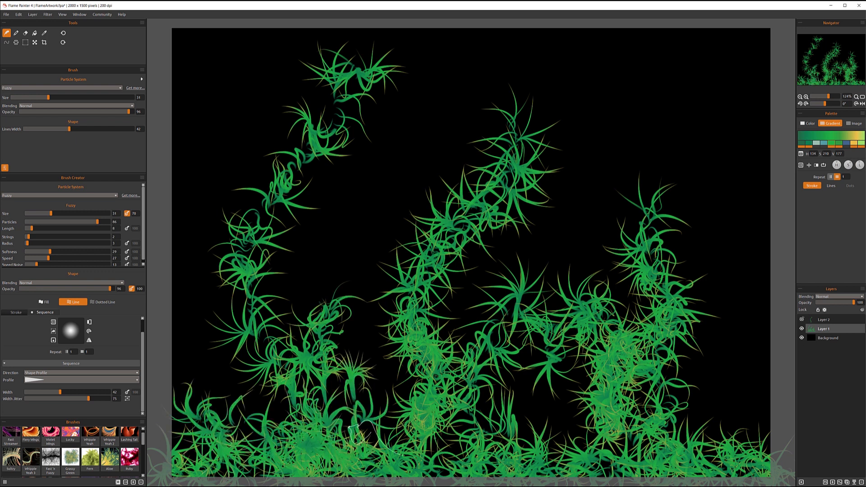
{"action": "left_click_drag", "start_coordinate": [538, 433], "coordinate": [762, 417]}
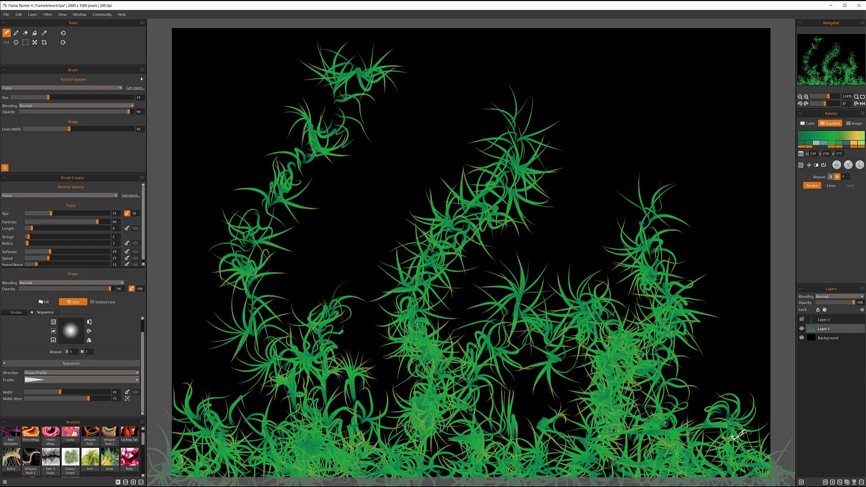
{"action": "left_click_drag", "start_coordinate": [541, 435], "coordinate": [604, 390]}
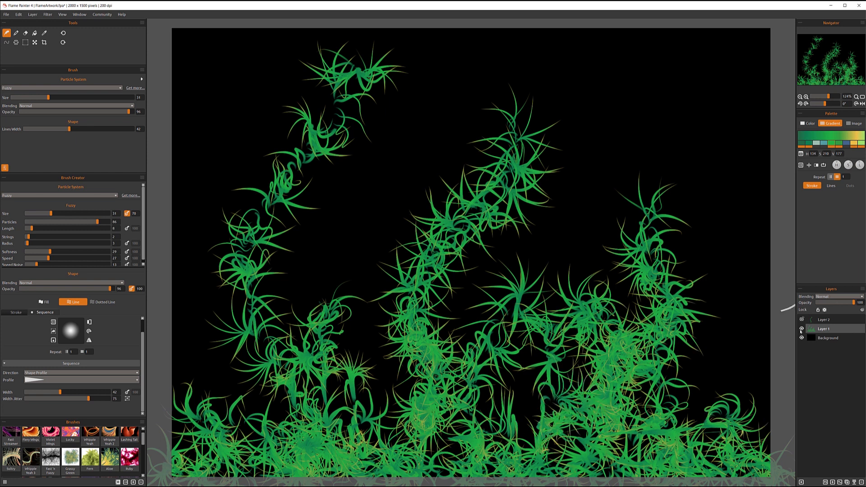
Hide Layer 1, show Layer 2 again and reopen its vector stroke for editing
{"action": "left_click", "coordinate": [802, 329]}
{"action": "left_click", "coordinate": [801, 319]}
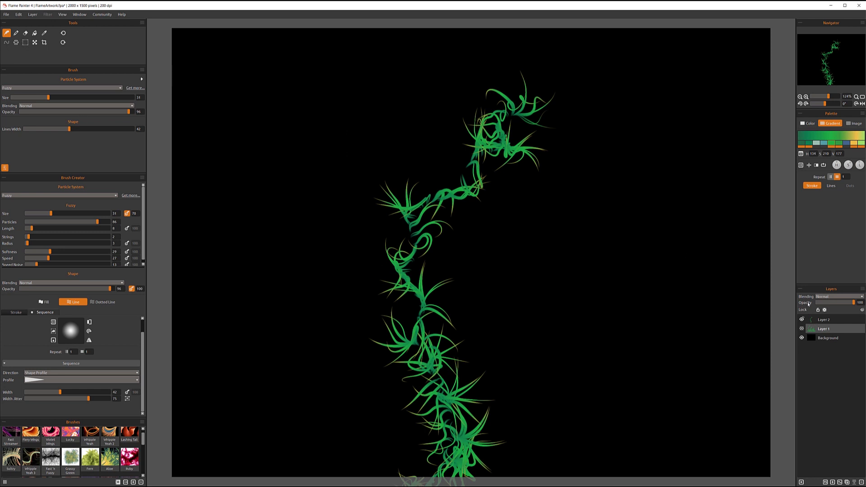
{"action": "left_click", "coordinate": [827, 319]}
{"action": "left_click", "coordinate": [6, 42]}
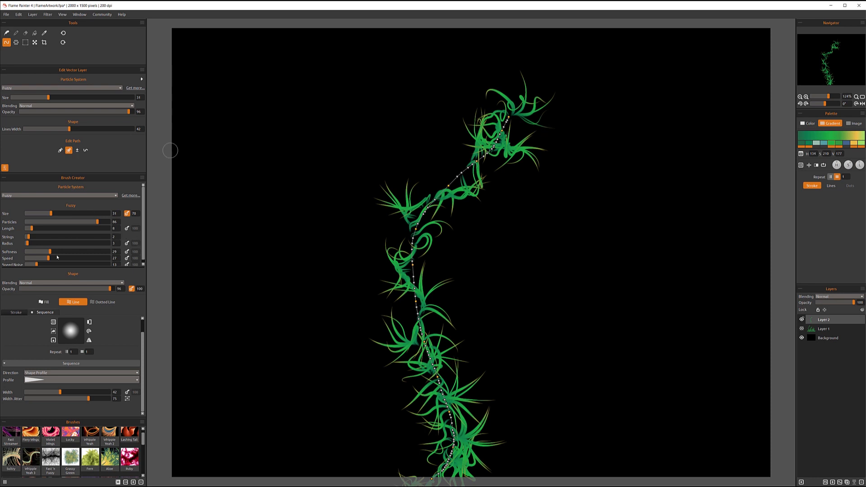
Set the Fuzzy stroke's Softness to 26, Speed to 17, Speed Noise to 9, Strings to 5 and Length to 4
{"action": "left_click_drag", "start_coordinate": [48, 258], "coordinate": [39, 260]}
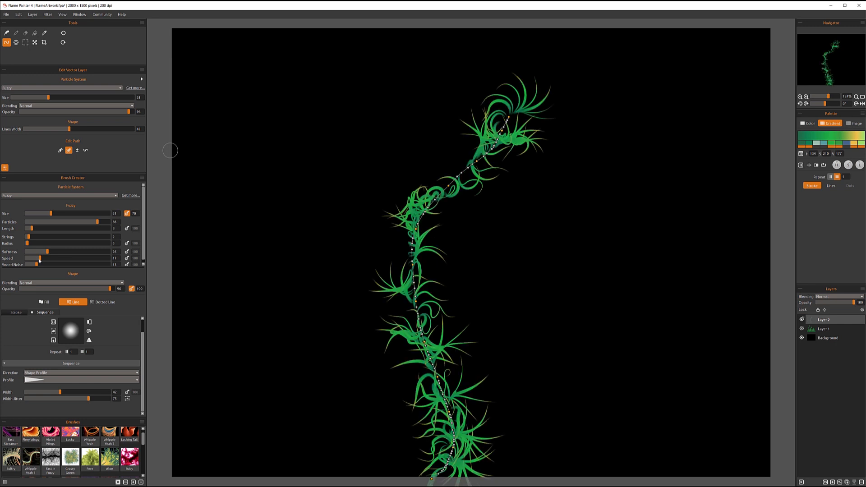
{"action": "left_click", "coordinate": [33, 265]}
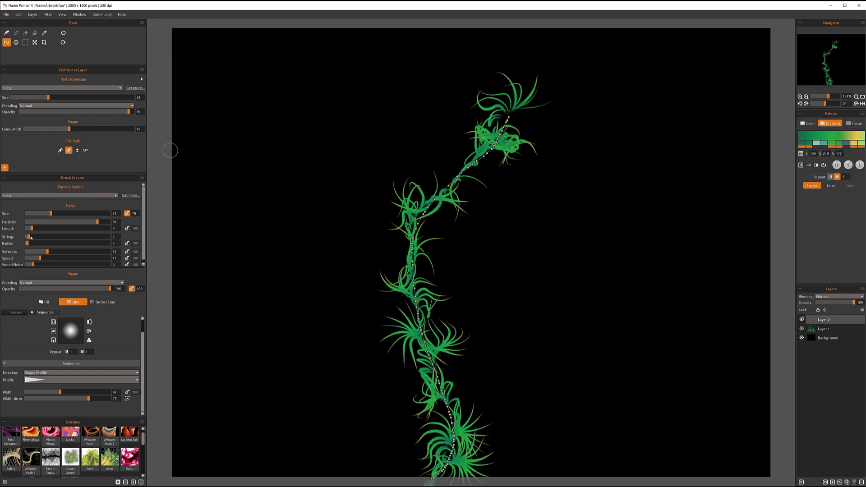
{"action": "left_click_drag", "start_coordinate": [31, 237], "coordinate": [37, 239]}
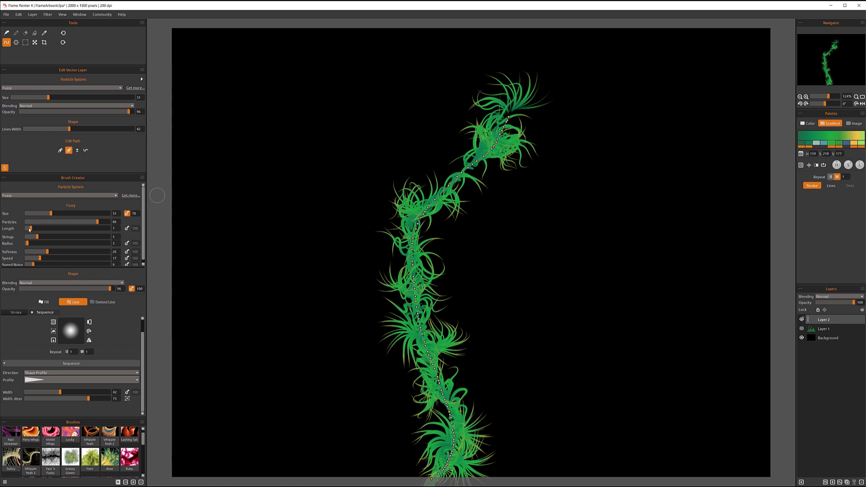
{"action": "left_click_drag", "start_coordinate": [30, 229], "coordinate": [28, 230]}
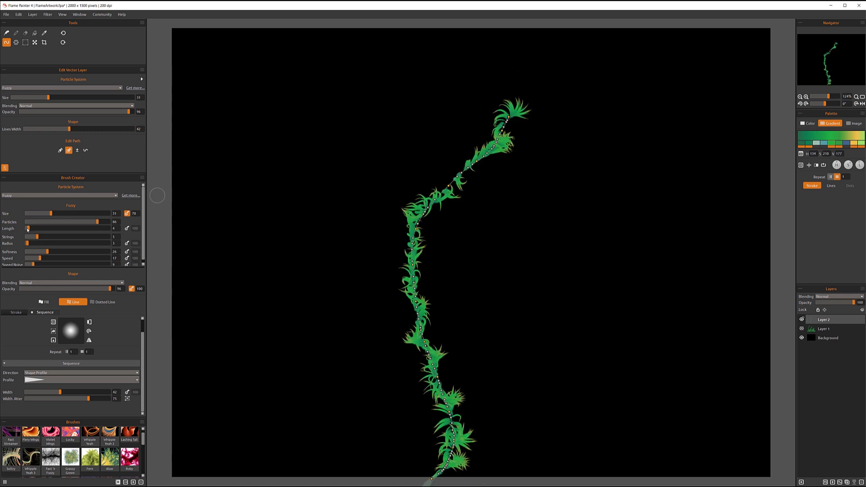
Set the Fuzzy stroke's Length to 8 and compare the Lighten and Darken blending modes, keeping Lighten
{"action": "left_click_drag", "start_coordinate": [30, 230], "coordinate": [31, 229]}
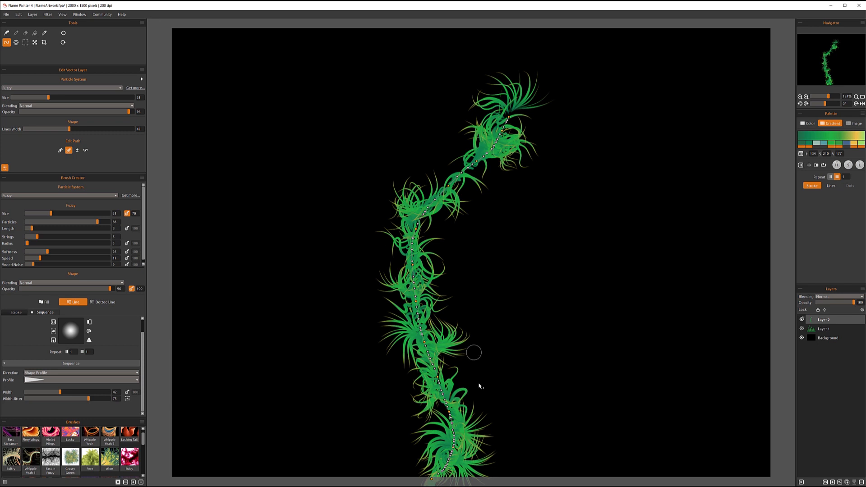
{"action": "left_click", "coordinate": [96, 106]}
{"action": "left_click", "coordinate": [50, 117]}
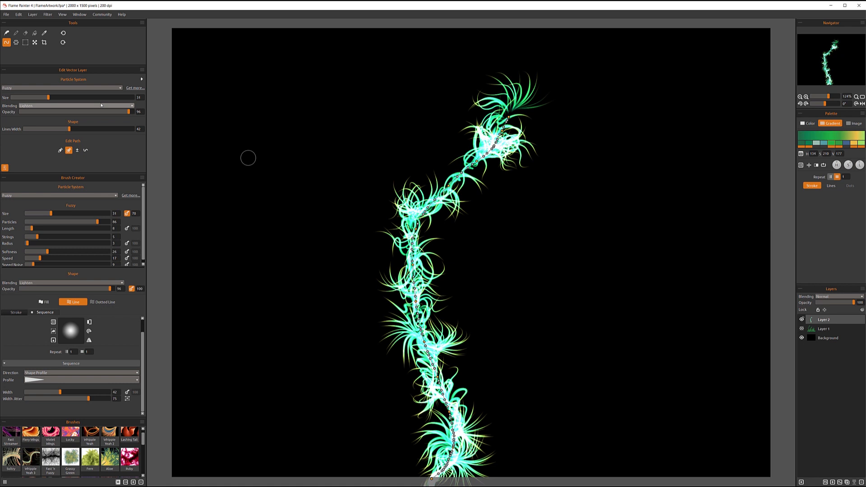
{"action": "left_click", "coordinate": [40, 105]}
{"action": "left_click", "coordinate": [40, 124]}
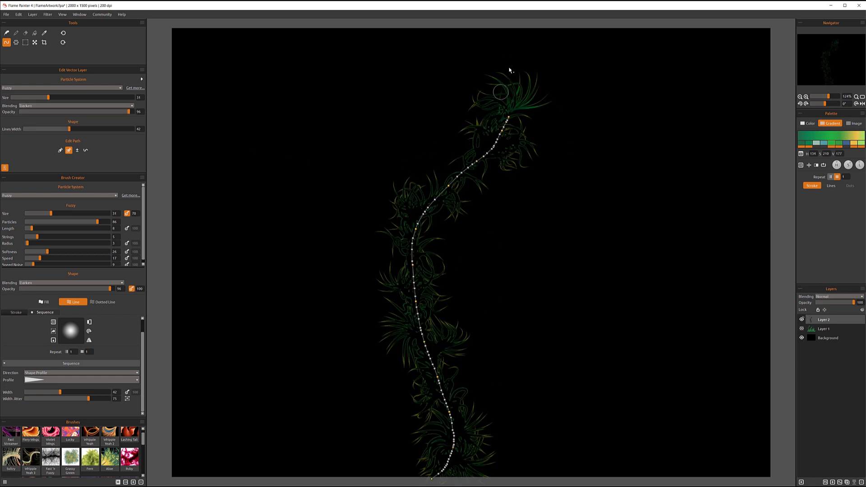
{"action": "left_click", "coordinate": [45, 105]}
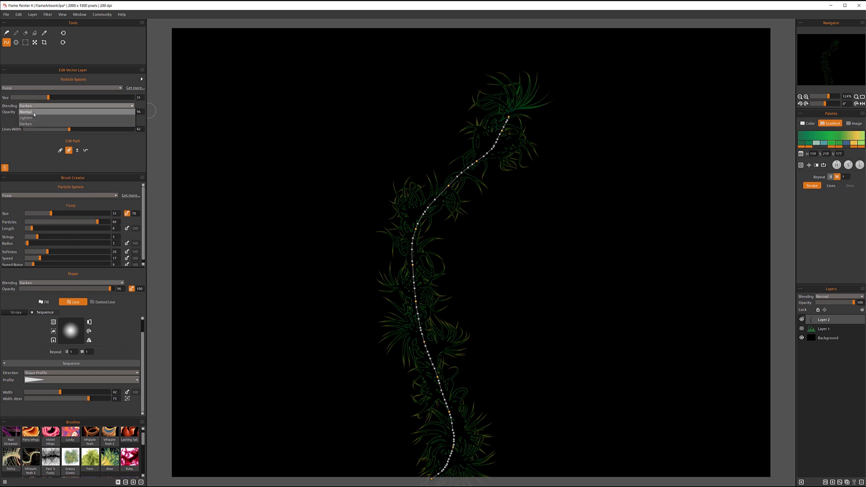
{"action": "left_click", "coordinate": [29, 117]}
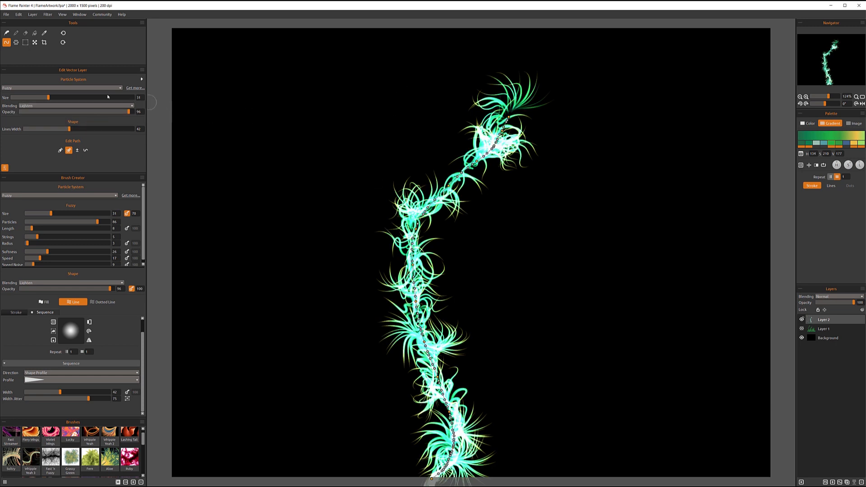
Set the Fuzzy stroke's Opacity to 58, its Particles to 90 and its Length to 9
{"action": "left_click_drag", "start_coordinate": [129, 114], "coordinate": [86, 114]}
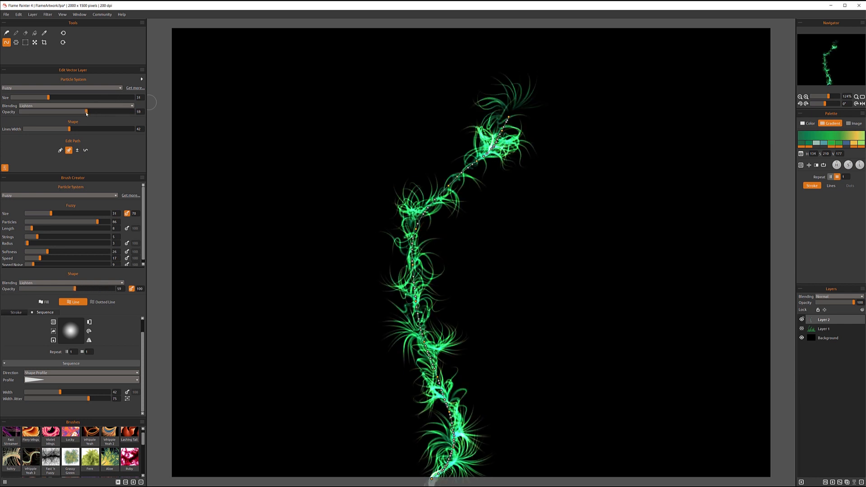
{"action": "left_click_drag", "start_coordinate": [86, 114], "coordinate": [85, 115]}
{"action": "left_click_drag", "start_coordinate": [135, 267], "coordinate": [137, 279]}
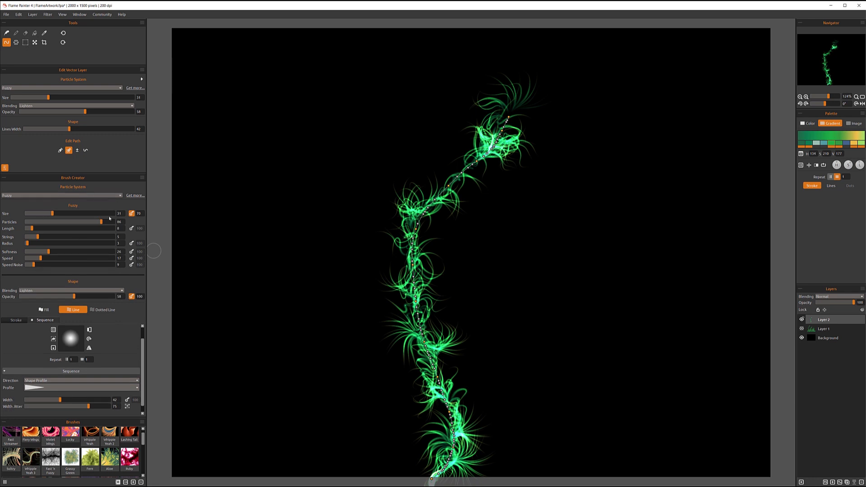
{"action": "left_click_drag", "start_coordinate": [105, 222], "coordinate": [110, 222]}
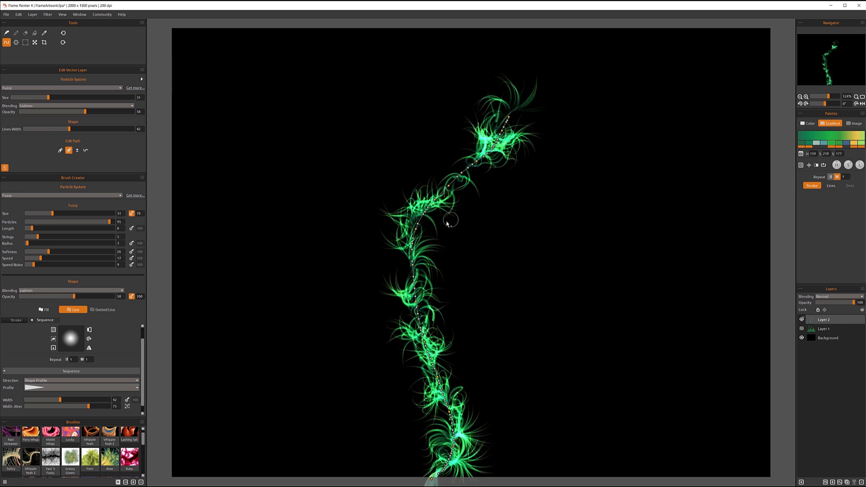
{"action": "left_click_drag", "start_coordinate": [110, 223], "coordinate": [26, 222]}
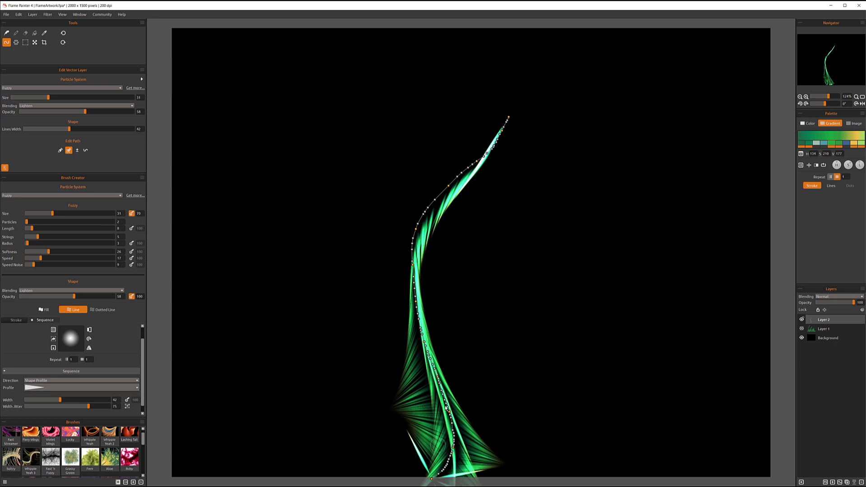
{"action": "left_click_drag", "start_coordinate": [27, 222], "coordinate": [94, 222]}
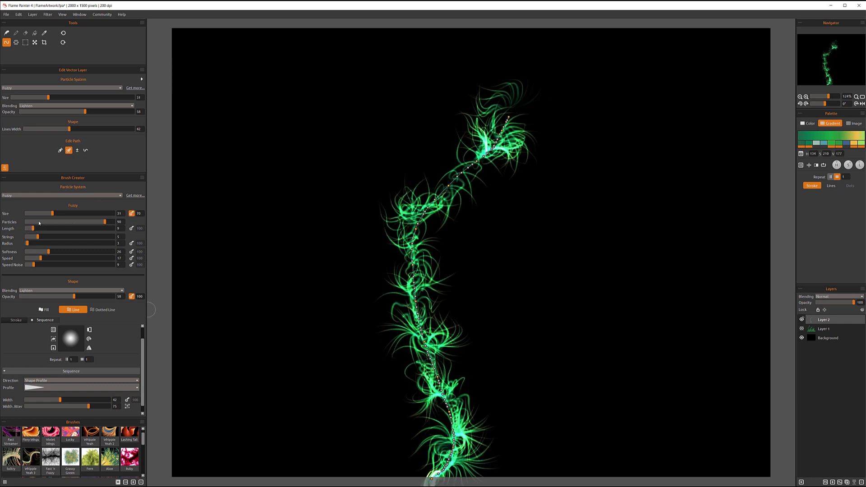
Set the Fuzzy stroke's Radius to 5 and reduce its Softness to 12
{"action": "left_click_drag", "start_coordinate": [29, 244], "coordinate": [42, 246]}
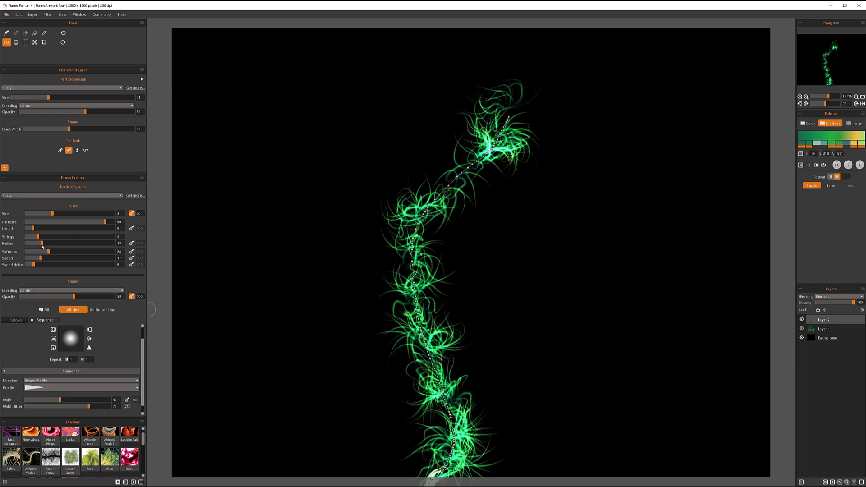
{"action": "left_click_drag", "start_coordinate": [29, 244], "coordinate": [29, 243]}
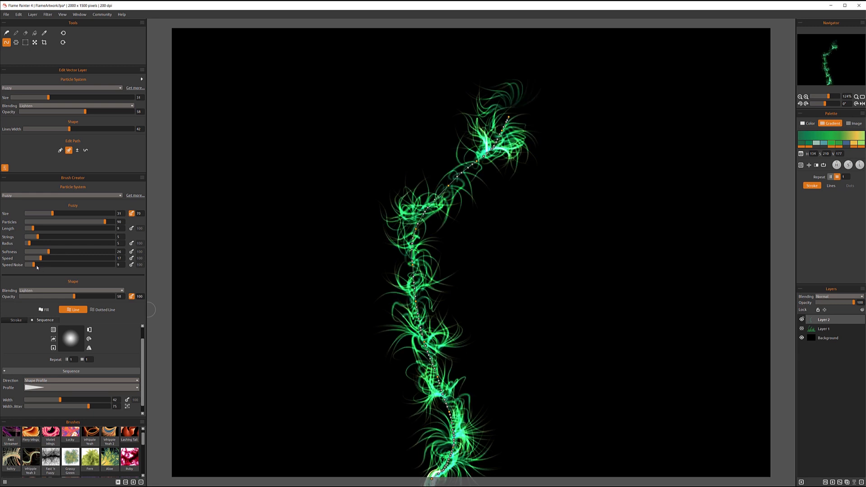
{"action": "mouse_move", "coordinate": [52, 252]}
{"action": "left_mouse_down"}
{"action": "mouse_move", "coordinate": [61, 252]}
{"action": "mouse_move", "coordinate": [39, 253]}
{"action": "left_mouse_up"}
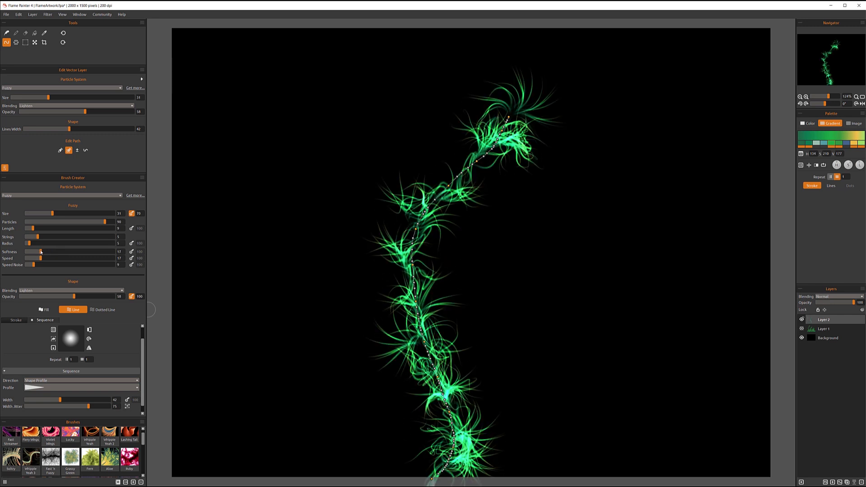
{"action": "left_click_drag", "start_coordinate": [41, 252], "coordinate": [43, 252]}
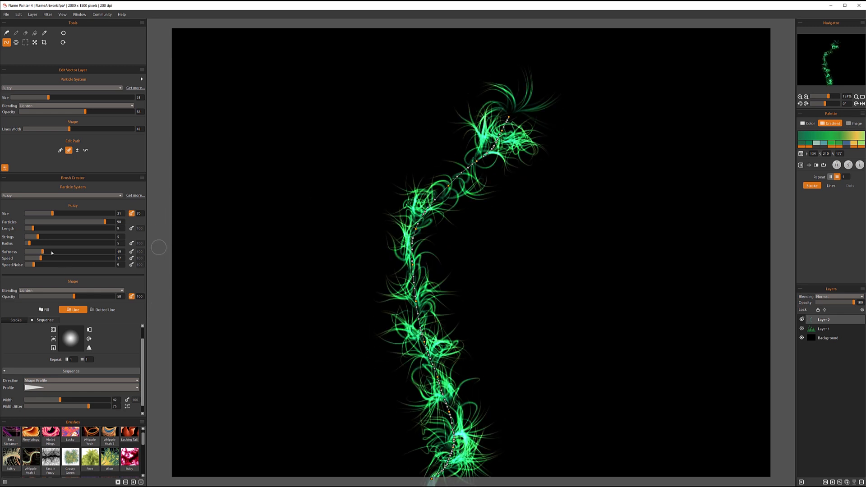
{"action": "left_click_drag", "start_coordinate": [40, 254], "coordinate": [35, 254]}
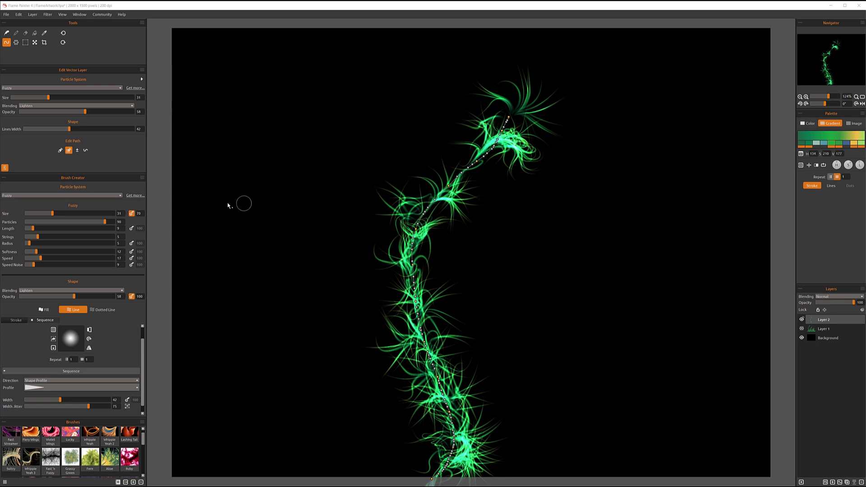
Save the brush as a new preset named Alien Plants with a hand-drawn icon, type paint and tags green, plant, alien, glow
{"action": "left_click", "coordinate": [142, 178]}
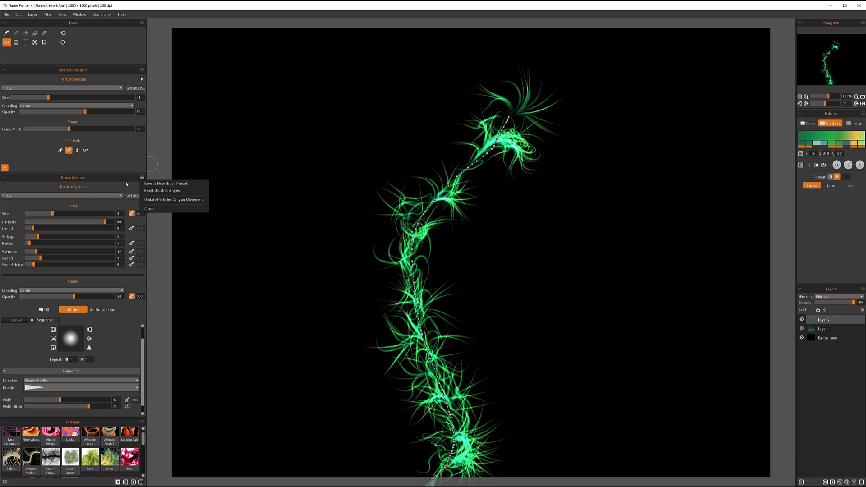
{"action": "left_click", "coordinate": [155, 183]}
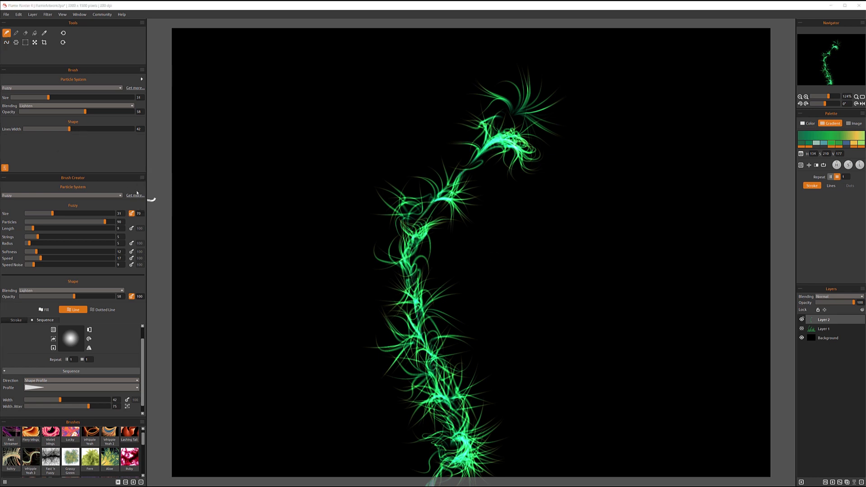
{"action": "left_click", "coordinate": [141, 178]}
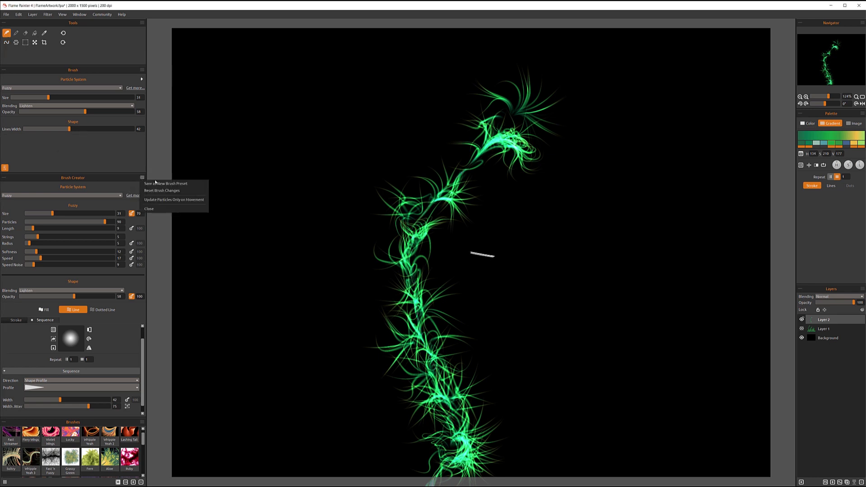
{"action": "left_click", "coordinate": [163, 184]}
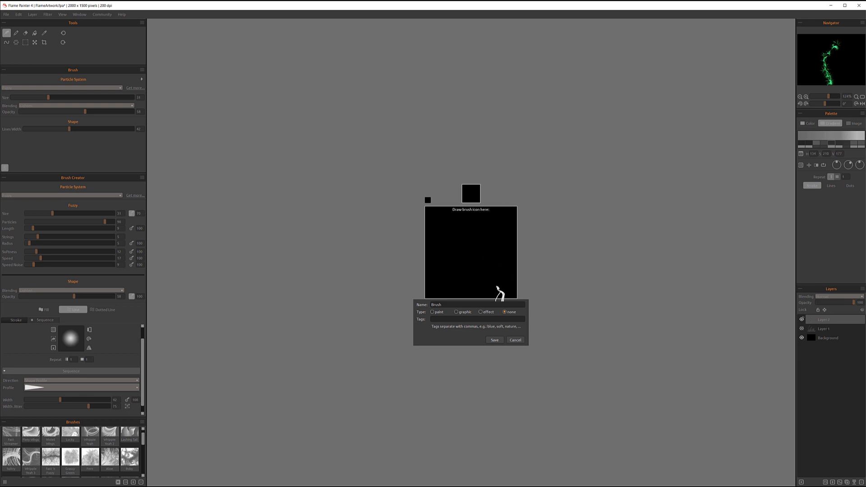
{"action": "mouse_move", "coordinate": [502, 295]}
{"action": "left_mouse_down"}
{"action": "mouse_move", "coordinate": [476, 264]}
{"action": "mouse_move", "coordinate": [473, 246]}
{"action": "left_mouse_up"}
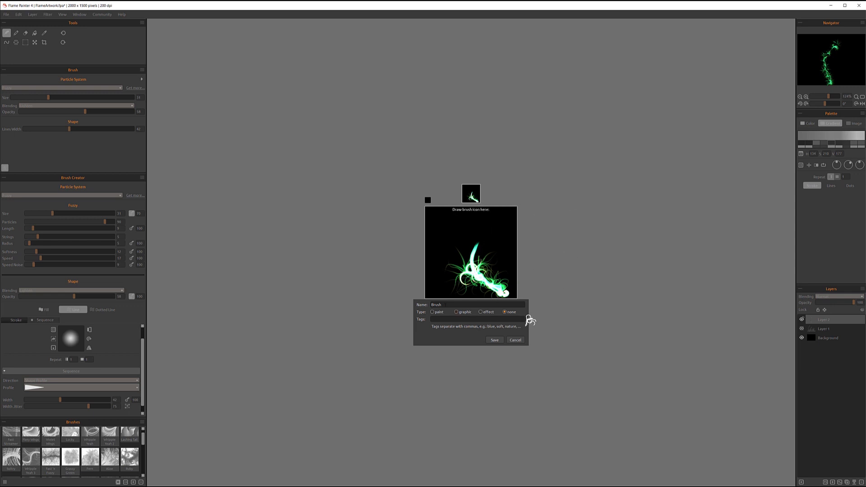
{"action": "left_click_drag", "start_coordinate": [446, 305], "coordinate": [382, 304]}
{"action": "type", "text": "Alien Plants"}
{"action": "left_click_drag", "start_coordinate": [476, 272], "coordinate": [484, 245]}
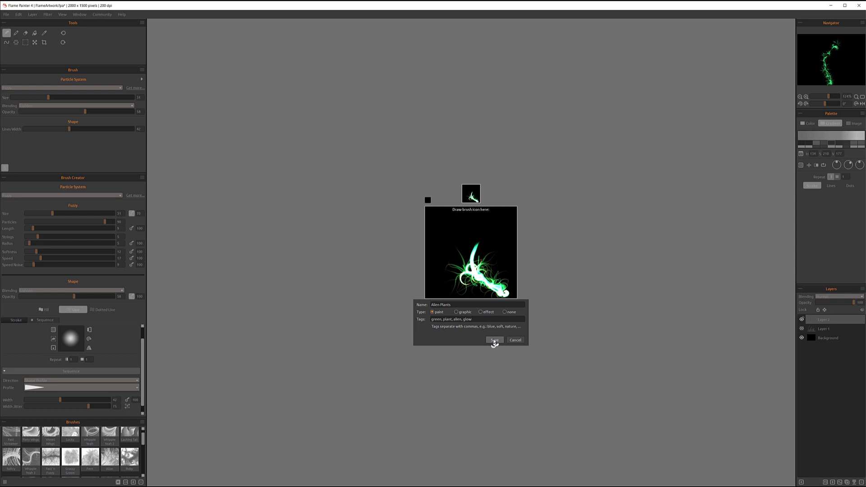
{"action": "mouse_move", "coordinate": [473, 266]}
{"action": "left_mouse_down"}
{"action": "mouse_move", "coordinate": [420, 223]}
{"action": "mouse_move", "coordinate": [465, 239]}
{"action": "left_mouse_up"}
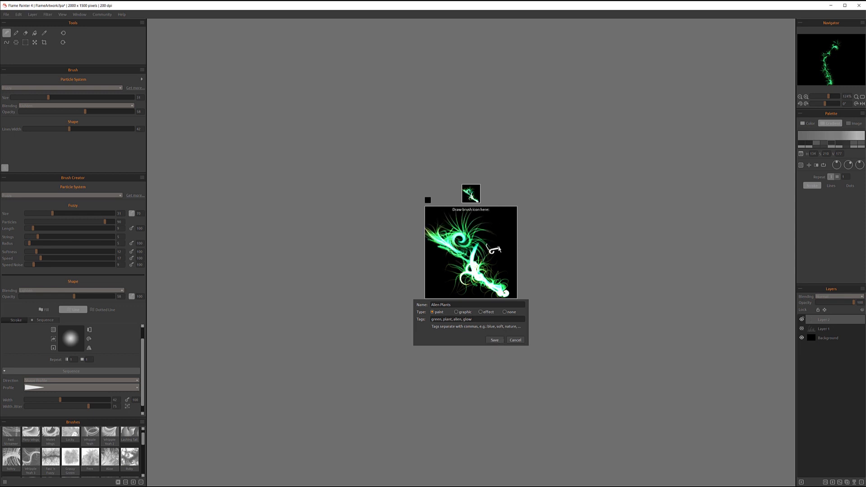
{"action": "left_click", "coordinate": [494, 340]}
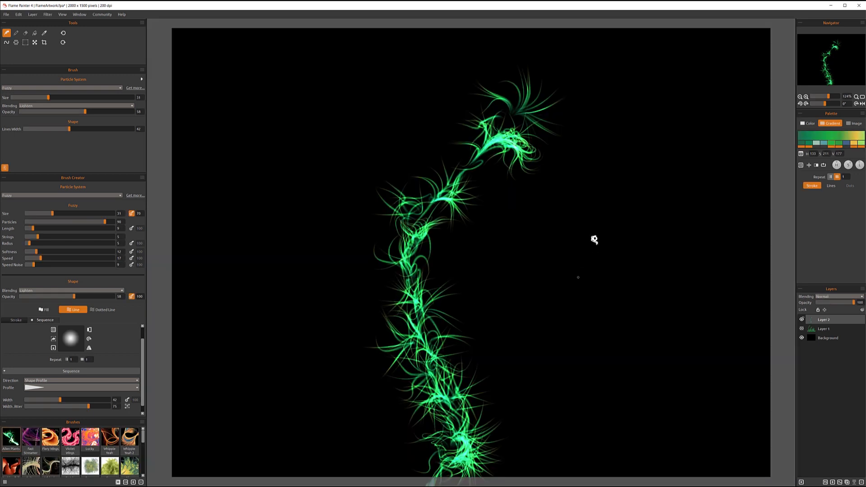
Hide Layer 2 and paint a looping test stroke on a new layer with the Fast Streamer brush
{"action": "scroll", "coordinate": [145, 436], "scroll_direction": "down", "scroll_amount": 2}
{"action": "scroll", "coordinate": [150, 438], "scroll_direction": "up", "scroll_amount": 2}
{"action": "left_click", "coordinate": [801, 320]}
{"action": "left_click", "coordinate": [833, 482]}
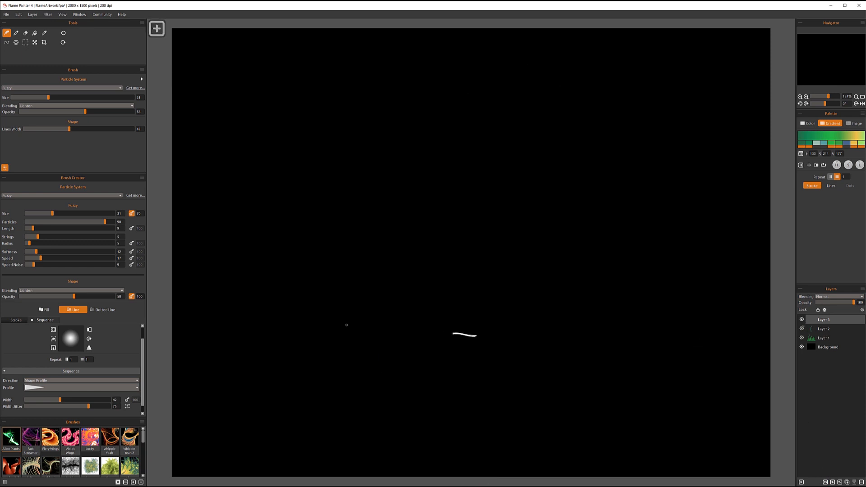
{"action": "left_click", "coordinate": [24, 439]}
{"action": "mouse_move", "coordinate": [268, 289]}
{"action": "left_mouse_down"}
{"action": "mouse_move", "coordinate": [283, 219]}
{"action": "mouse_move", "coordinate": [441, 130]}
{"action": "mouse_move", "coordinate": [466, 185]}
{"action": "mouse_move", "coordinate": [408, 276]}
{"action": "mouse_move", "coordinate": [533, 134]}
{"action": "mouse_move", "coordinate": [721, 346]}
{"action": "left_mouse_up"}
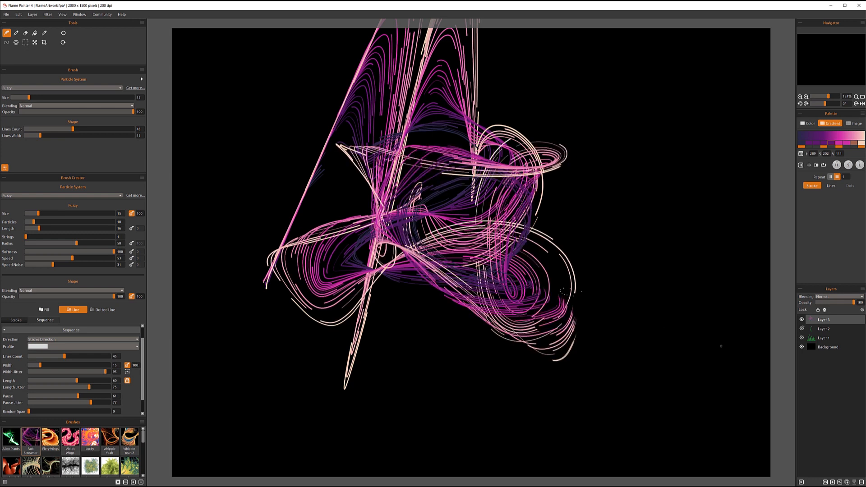
Hide Layer 3 and paint tall curling stalks from the canvas's lower edge on another new layer with the Alien Plants brush
{"action": "left_click", "coordinate": [833, 483]}
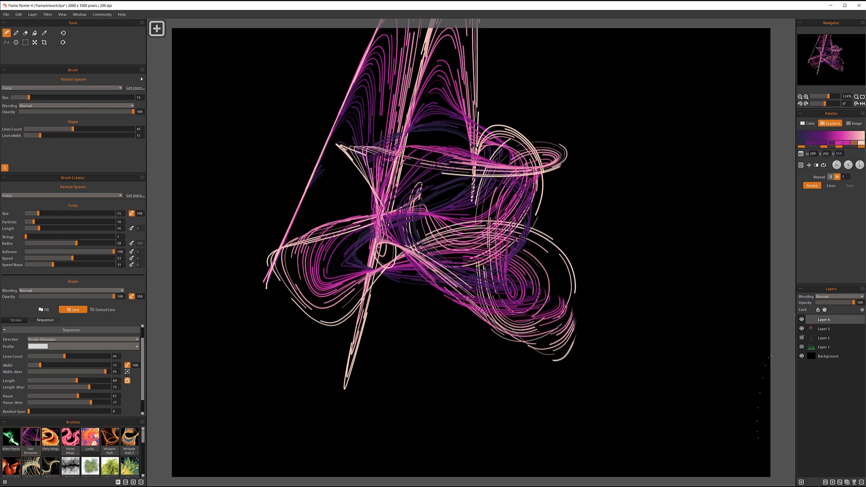
{"action": "left_click", "coordinate": [802, 329]}
{"action": "left_click", "coordinate": [11, 437]}
{"action": "left_click_drag", "start_coordinate": [334, 474], "coordinate": [337, 474]}
{"action": "left_click_drag", "start_coordinate": [376, 370], "coordinate": [380, 164]}
{"action": "mouse_move", "coordinate": [397, 482]}
{"action": "left_mouse_down"}
{"action": "mouse_move", "coordinate": [375, 406]}
{"action": "mouse_move", "coordinate": [406, 188]}
{"action": "left_mouse_up"}
{"action": "mouse_move", "coordinate": [436, 480]}
{"action": "left_mouse_down"}
{"action": "mouse_move", "coordinate": [471, 325]}
{"action": "mouse_move", "coordinate": [408, 160]}
{"action": "left_mouse_up"}
{"action": "mouse_move", "coordinate": [502, 479]}
{"action": "left_mouse_down"}
{"action": "mouse_move", "coordinate": [613, 298]}
{"action": "mouse_move", "coordinate": [497, 185]}
{"action": "mouse_move", "coordinate": [361, 85]}
{"action": "left_mouse_up"}
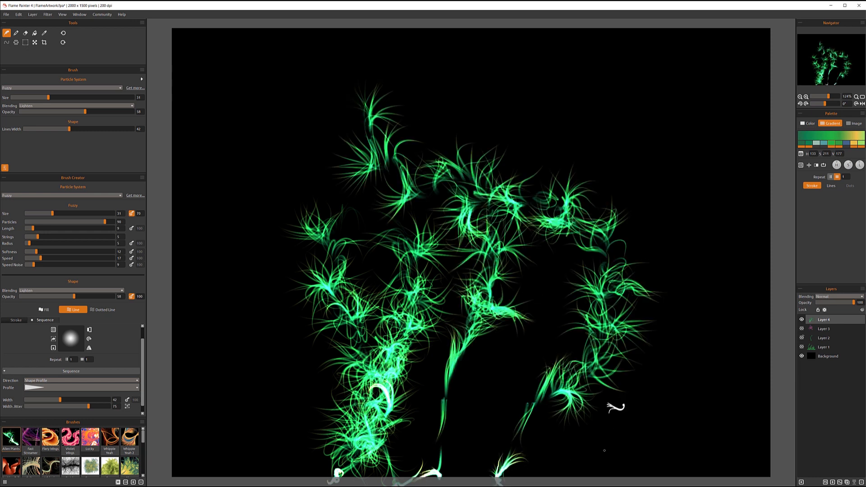
Paint more Alien Plants growth on Layer 4, filling the undergrowth along the canvas's lower edge
{"action": "mouse_move", "coordinate": [545, 477]}
{"action": "left_mouse_down"}
{"action": "mouse_move", "coordinate": [550, 346]}
{"action": "mouse_move", "coordinate": [582, 271]}
{"action": "left_mouse_up"}
{"action": "mouse_move", "coordinate": [615, 473]}
{"action": "left_mouse_down"}
{"action": "mouse_move", "coordinate": [537, 397]}
{"action": "mouse_move", "coordinate": [249, 424]}
{"action": "mouse_move", "coordinate": [225, 442]}
{"action": "mouse_move", "coordinate": [564, 429]}
{"action": "mouse_move", "coordinate": [767, 407]}
{"action": "mouse_move", "coordinate": [356, 420]}
{"action": "left_mouse_up"}
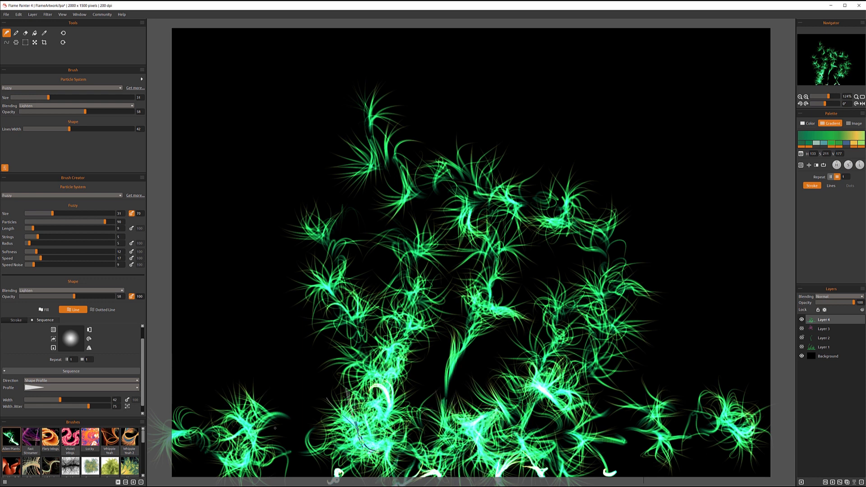
{"action": "left_click_drag", "start_coordinate": [275, 428], "coordinate": [270, 434]}
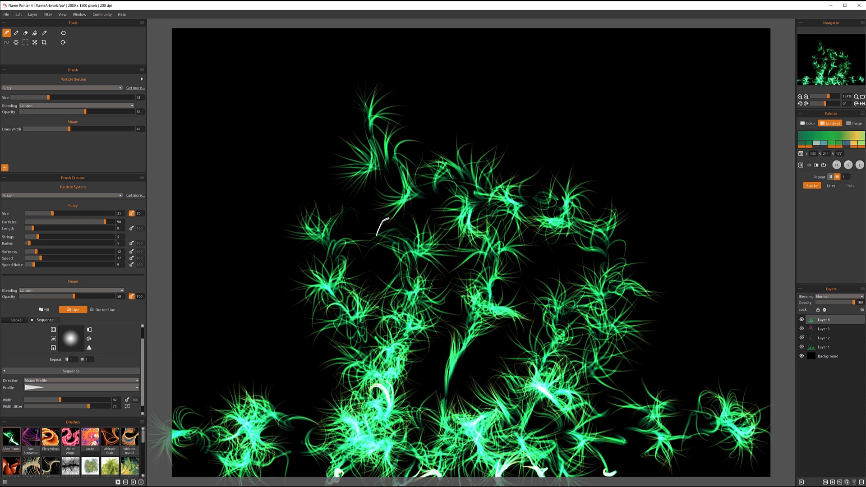